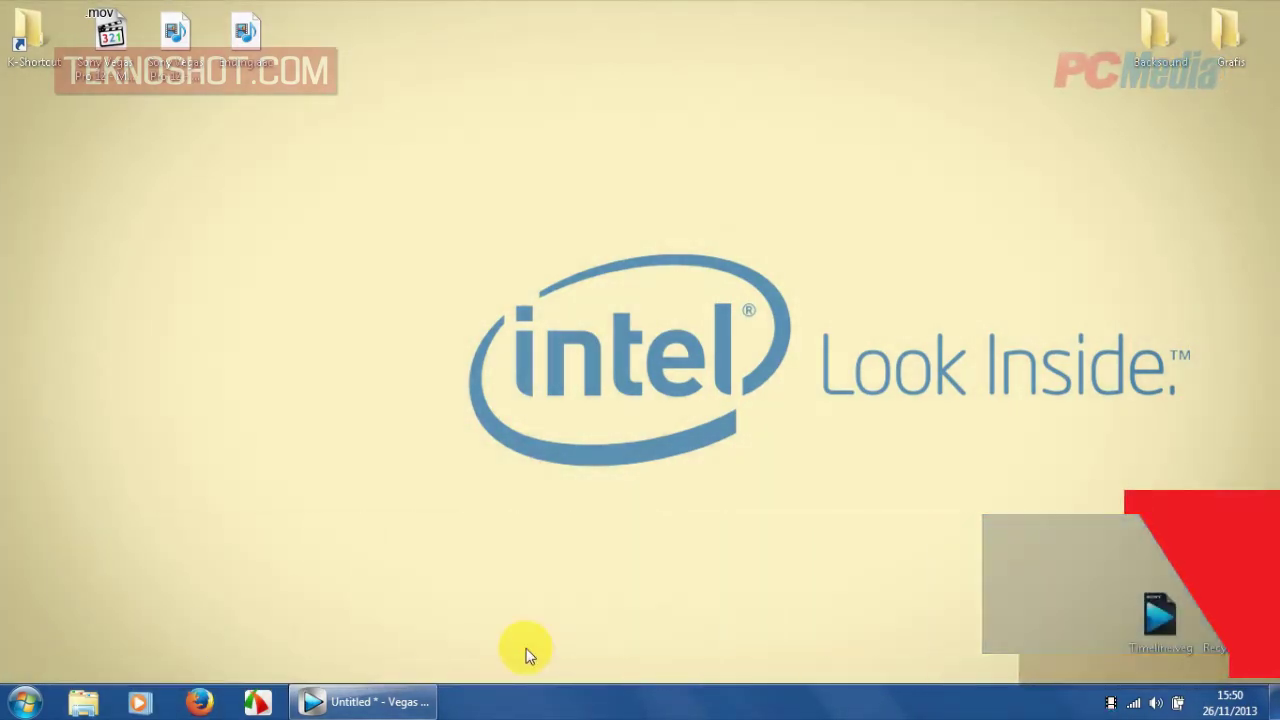
Step: Switch to Vegas Pro and place [OBB] Teknoshot.mov from the project media on the timeline at about 13 seconds
{"action": "left_click", "coordinate": [412, 700]}
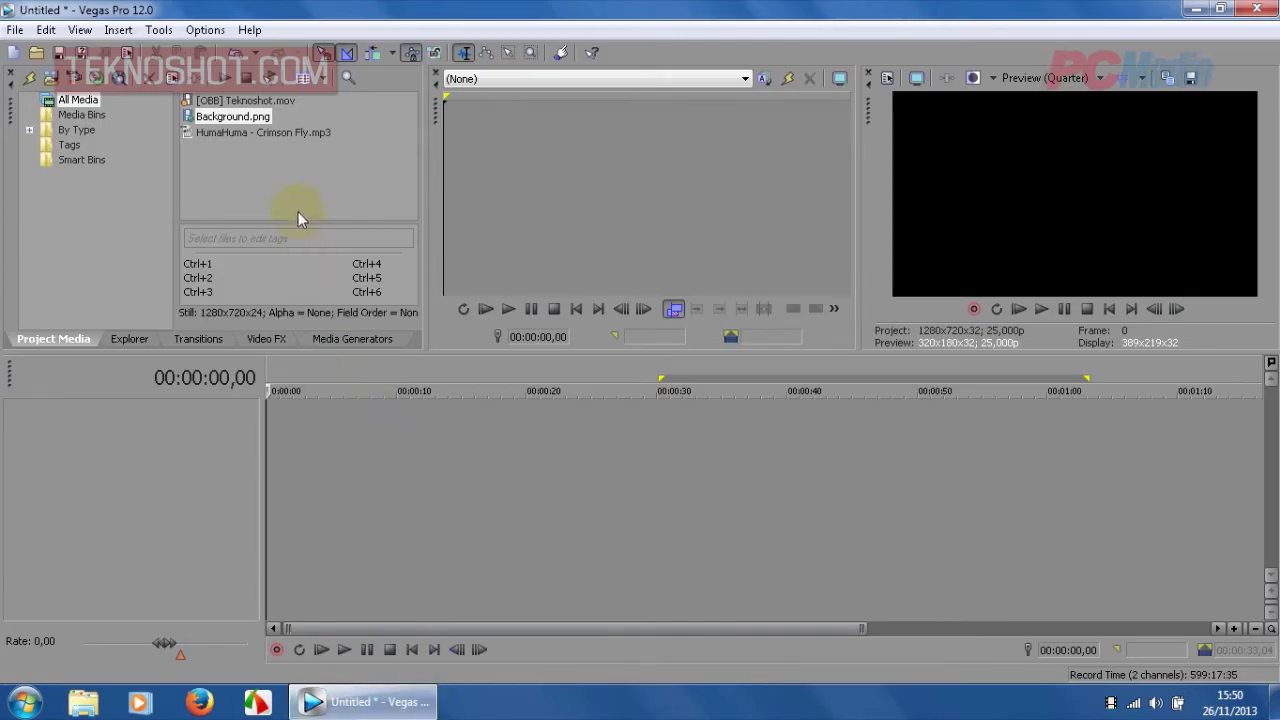
{"action": "left_click", "coordinate": [245, 101]}
{"action": "left_click", "coordinate": [248, 117]}
{"action": "left_click", "coordinate": [250, 133]}
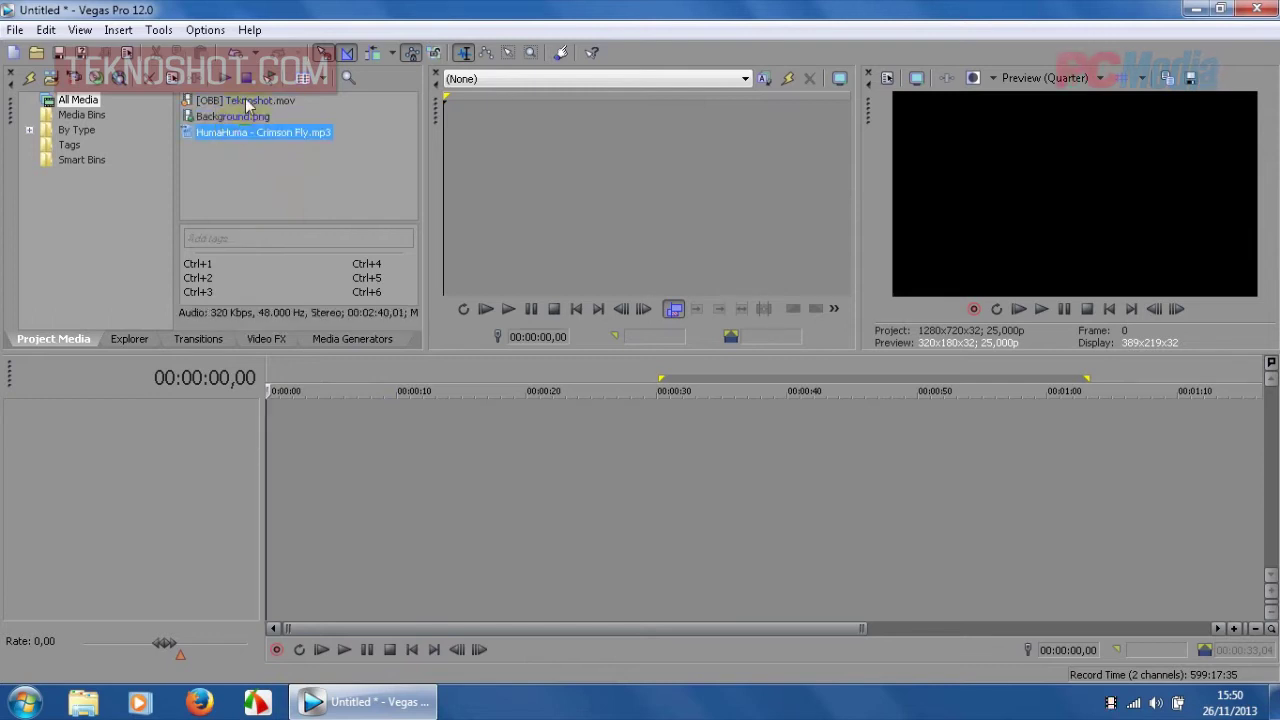
{"action": "left_click", "coordinate": [246, 102]}
{"action": "left_click", "coordinate": [242, 117]}
{"action": "left_click", "coordinate": [239, 129]}
{"action": "left_click", "coordinate": [244, 101]}
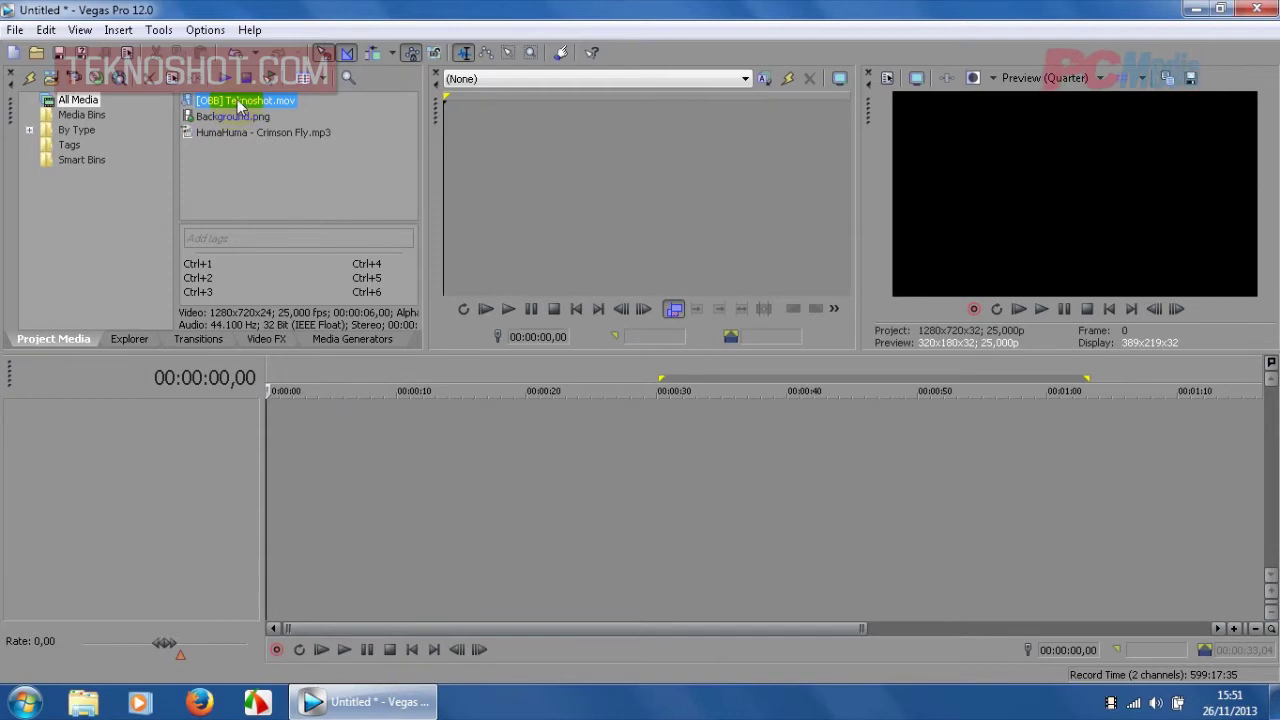
{"action": "left_click_drag", "start_coordinate": [240, 106], "coordinate": [443, 488]}
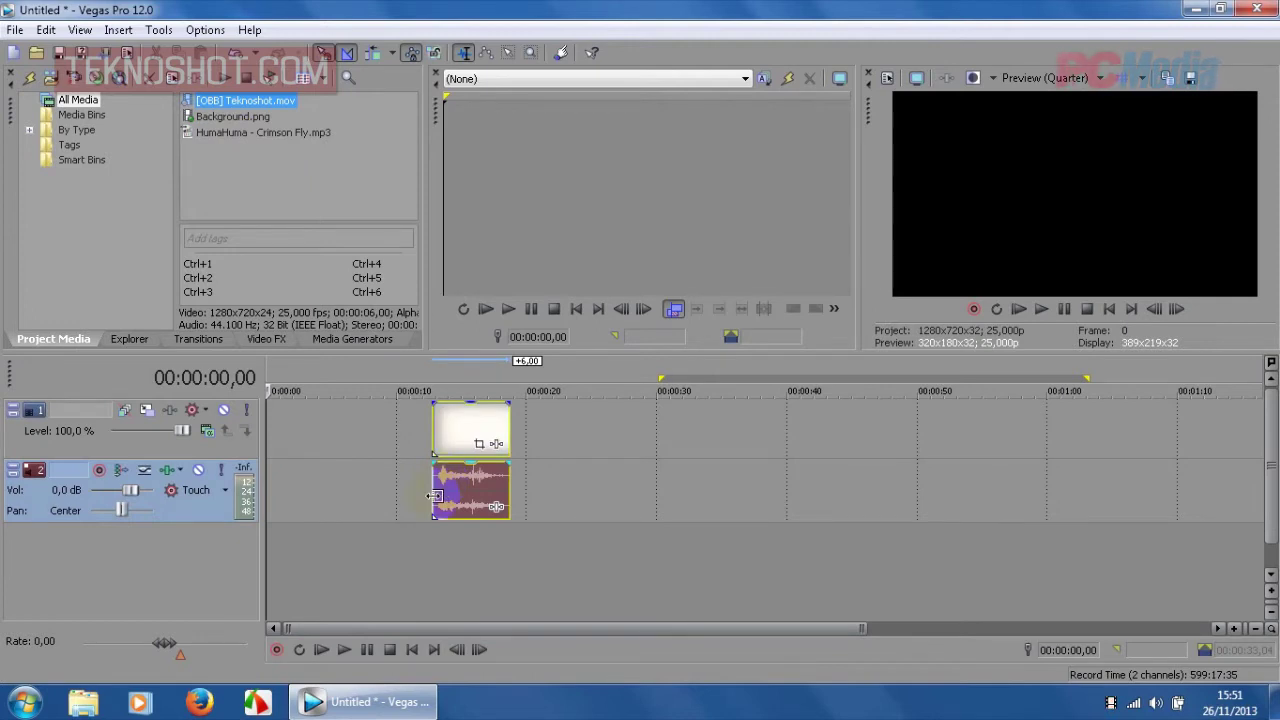
Step: Load the project media files into the Trimmer one after another, ending with [OBB] Teknoshot.mov
{"action": "left_click_drag", "start_coordinate": [255, 106], "coordinate": [563, 190]}
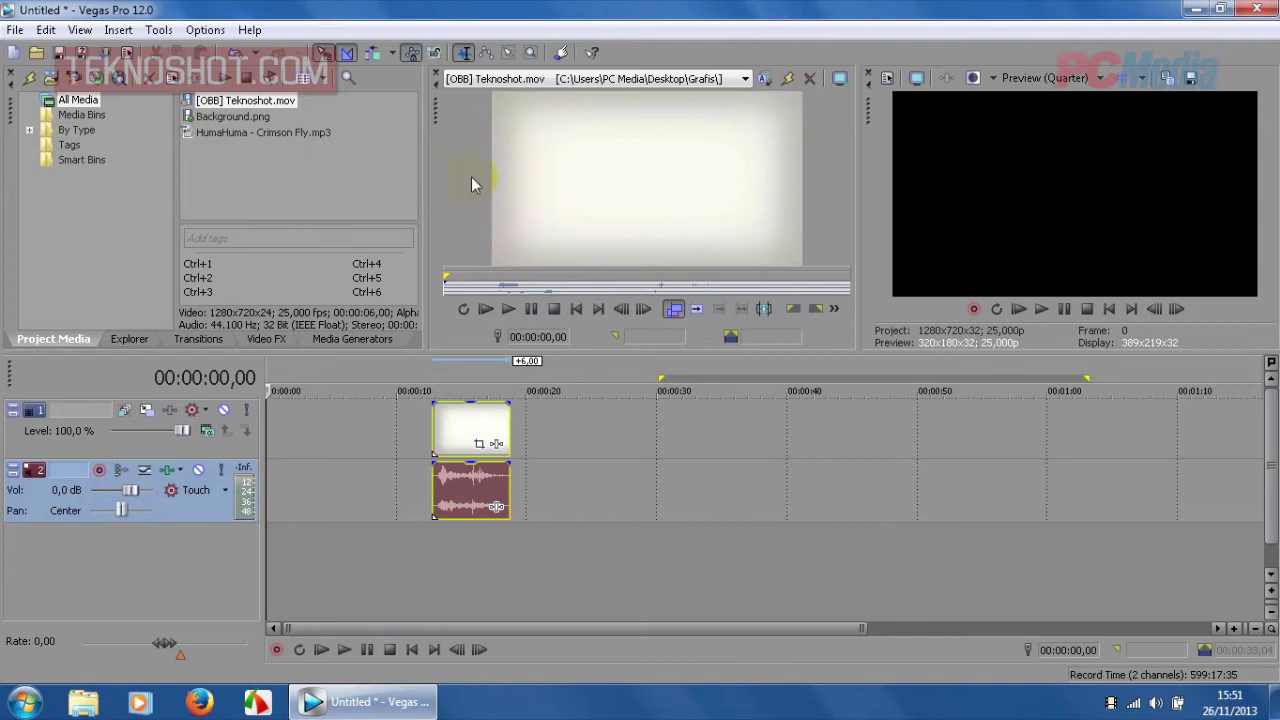
{"action": "left_click_drag", "start_coordinate": [243, 133], "coordinate": [557, 198]}
{"action": "left_click_drag", "start_coordinate": [252, 117], "coordinate": [557, 198]}
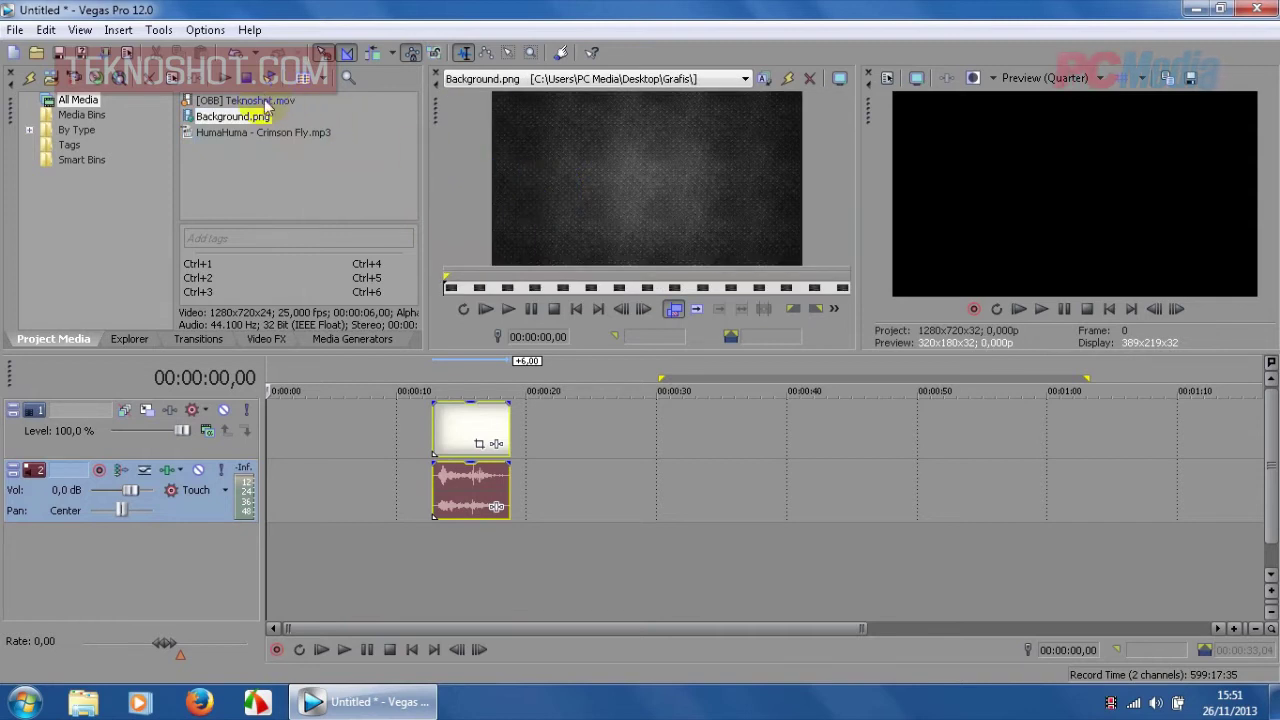
{"action": "left_click_drag", "start_coordinate": [266, 103], "coordinate": [551, 180]}
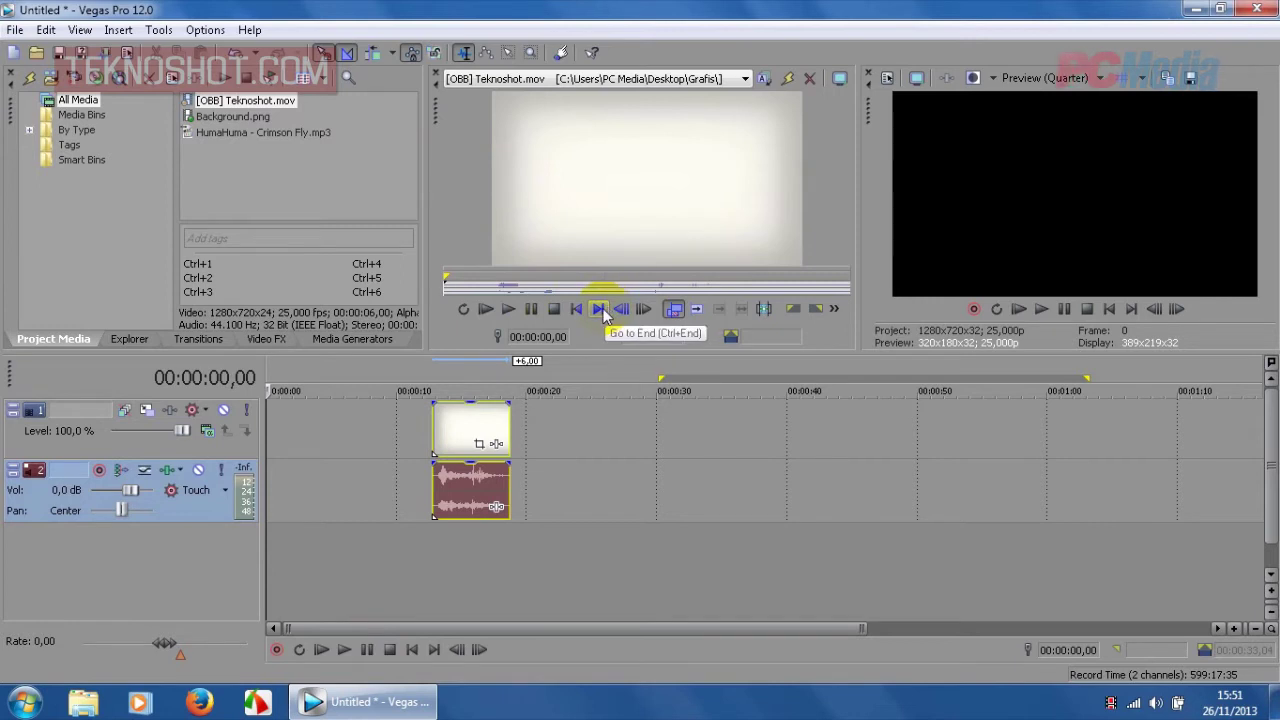
Step: Select the range from 00:00:00,19 to 00:00:01,05 of [OBB] Teknoshot.mov in the Trimmer
{"action": "left_click", "coordinate": [494, 286]}
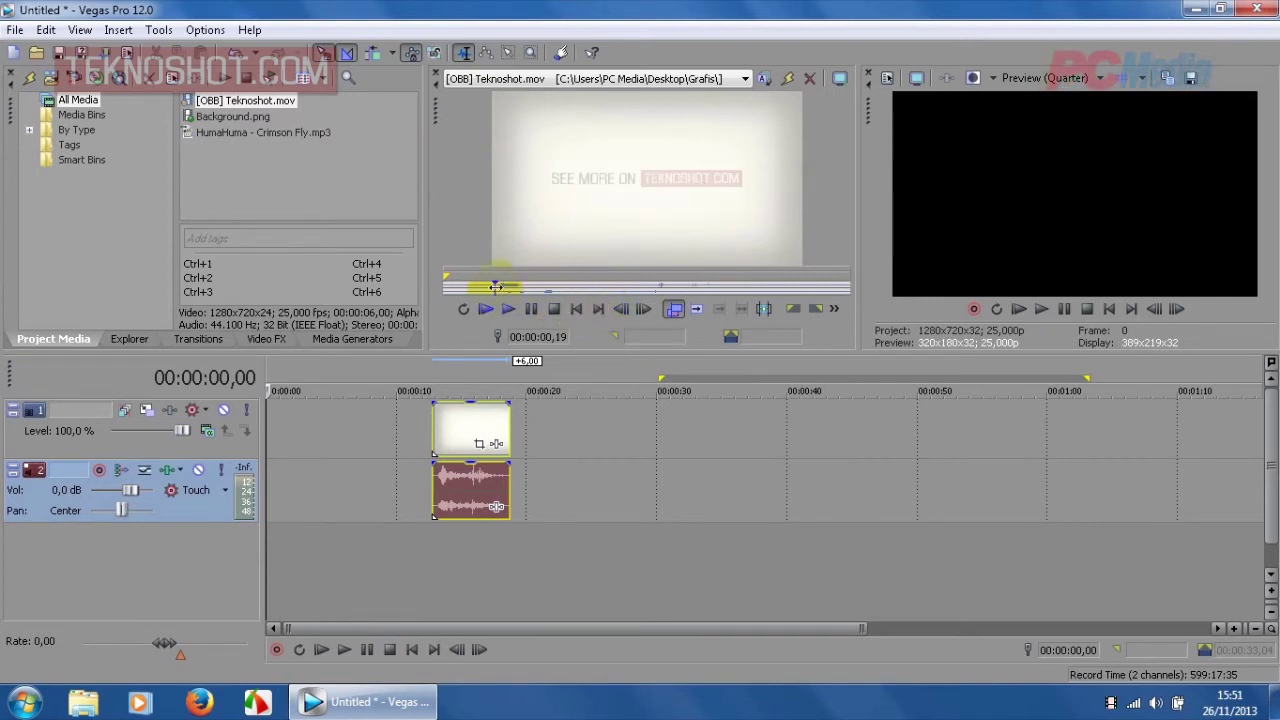
{"action": "left_click_drag", "start_coordinate": [494, 286], "coordinate": [528, 292]}
{"action": "left_click_drag", "start_coordinate": [494, 290], "coordinate": [520, 287]}
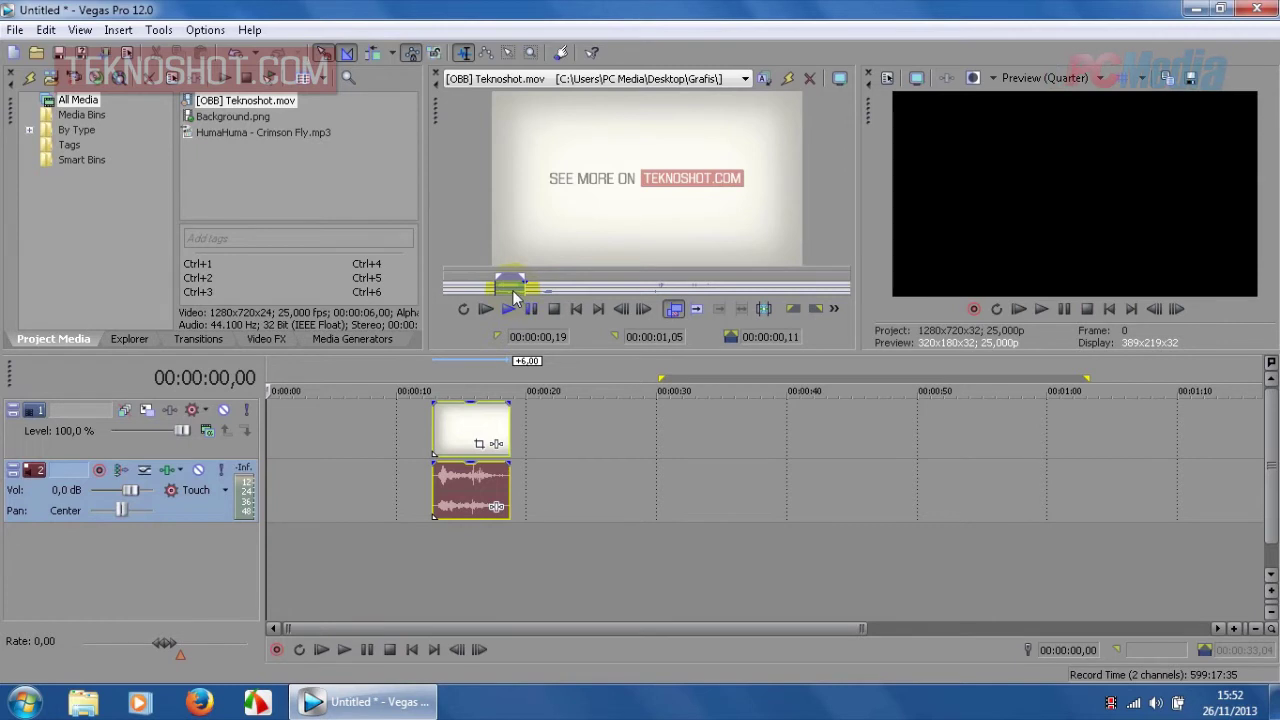
Step: Try the video-only and audio-only selection modes on the trimmed range
{"action": "right_click", "coordinate": [513, 295]}
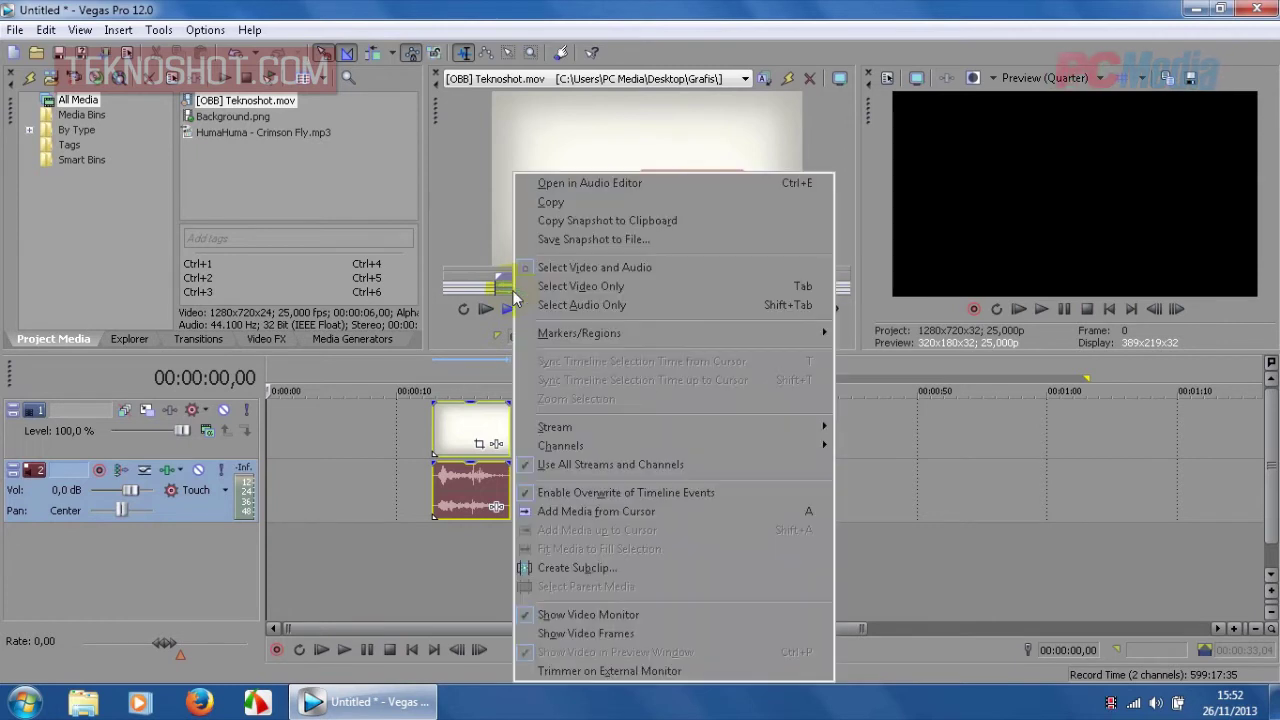
{"action": "left_click", "coordinate": [541, 287]}
{"action": "right_click", "coordinate": [512, 291]}
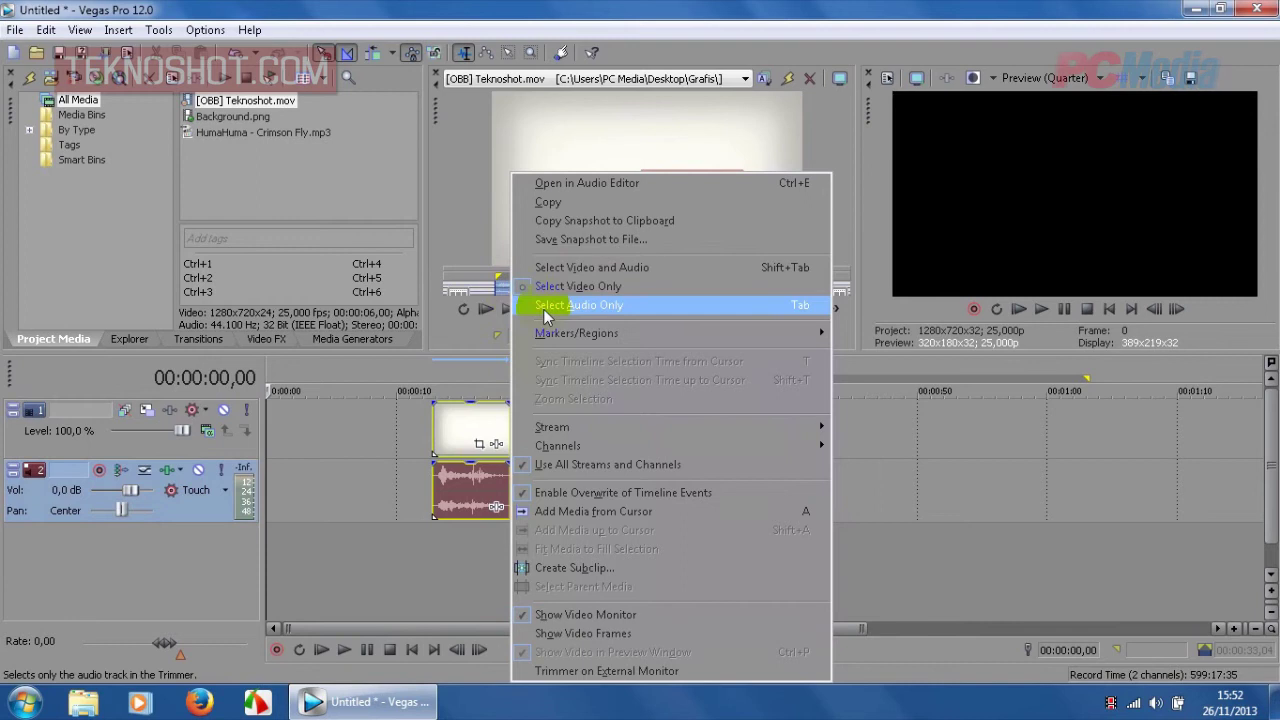
{"action": "left_click", "coordinate": [543, 309]}
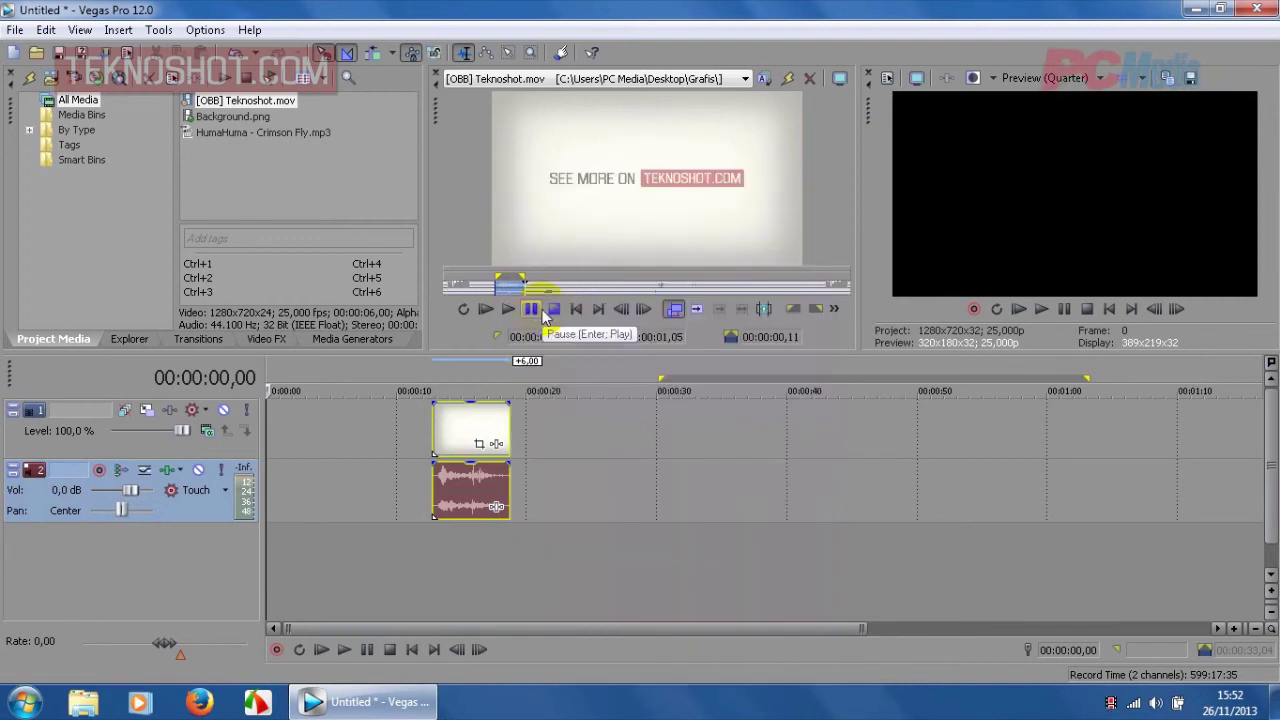
{"action": "left_click", "coordinate": [508, 309]}
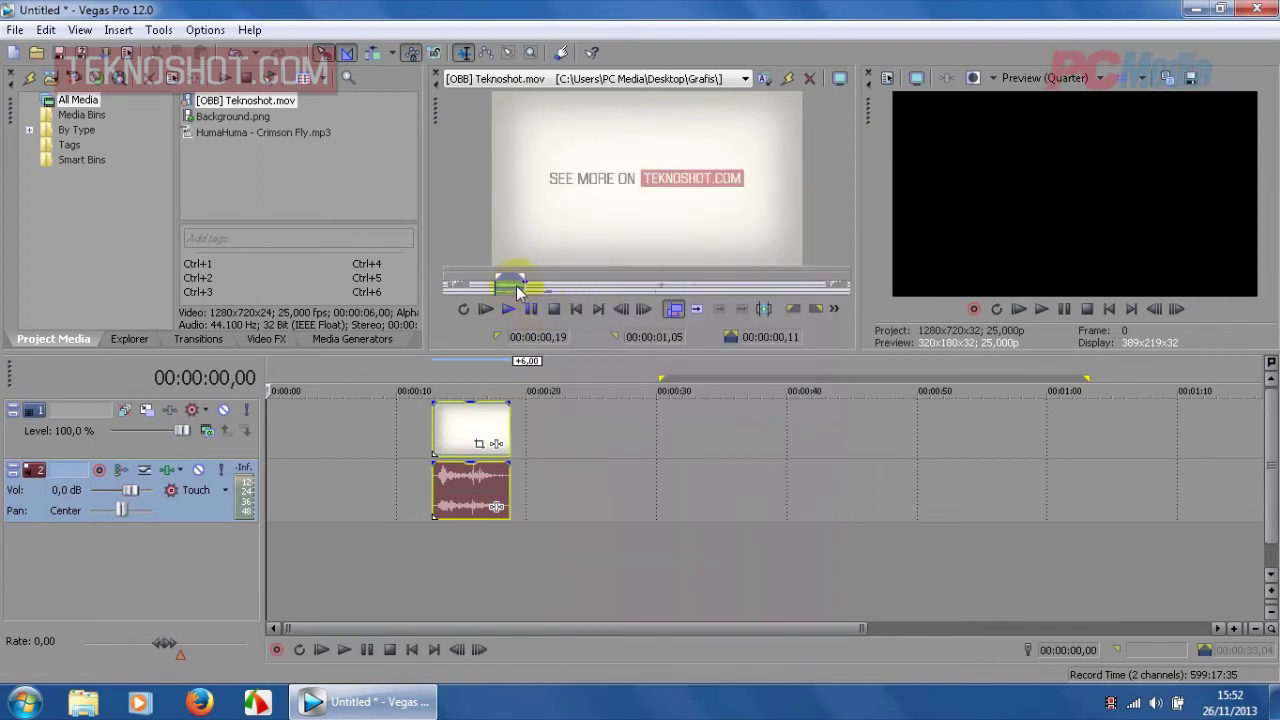
Step: Set the trimmed range to include video and audio and add it to the timeline at about 25 seconds
{"action": "right_click", "coordinate": [517, 289]}
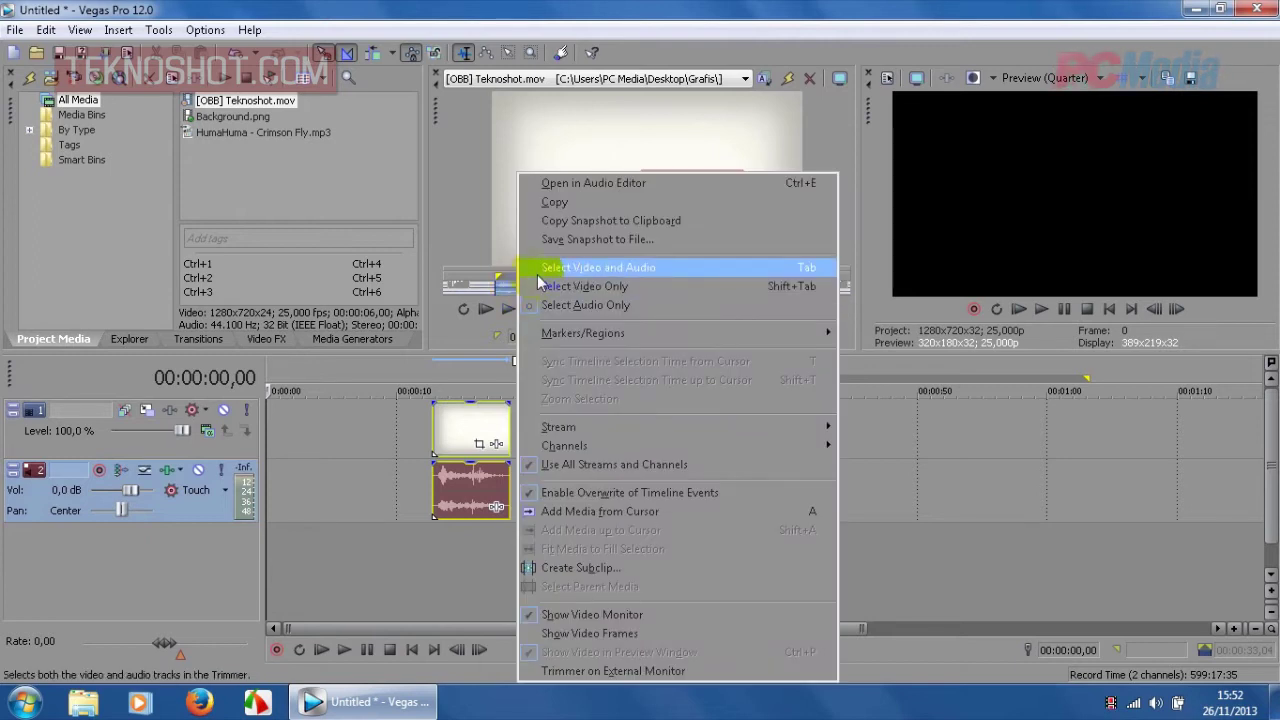
{"action": "left_click", "coordinate": [545, 268]}
{"action": "left_click_drag", "start_coordinate": [517, 289], "coordinate": [600, 440]}
{"action": "scroll", "coordinate": [598, 441], "scroll_direction": "up", "scroll_amount": 1}
{"action": "scroll", "coordinate": [600, 440], "scroll_direction": "up", "scroll_amount": 1}
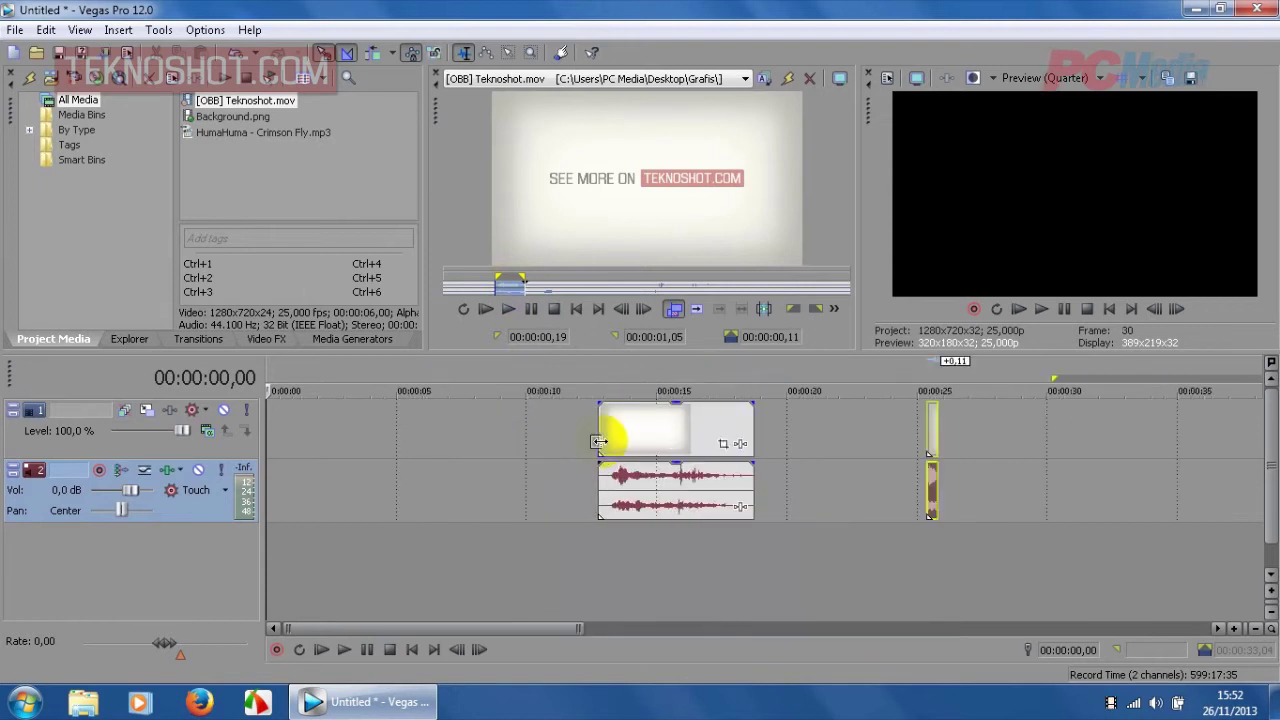
Step: Set the trimmed range to video only and add it to the video track at 00:00:26,02
{"action": "left_click", "coordinate": [948, 450]}
{"action": "scroll", "coordinate": [957, 448], "scroll_direction": "up", "scroll_amount": 2}
{"action": "scroll", "coordinate": [957, 448], "scroll_direction": "up", "scroll_amount": 1}
{"action": "left_click", "coordinate": [510, 279]}
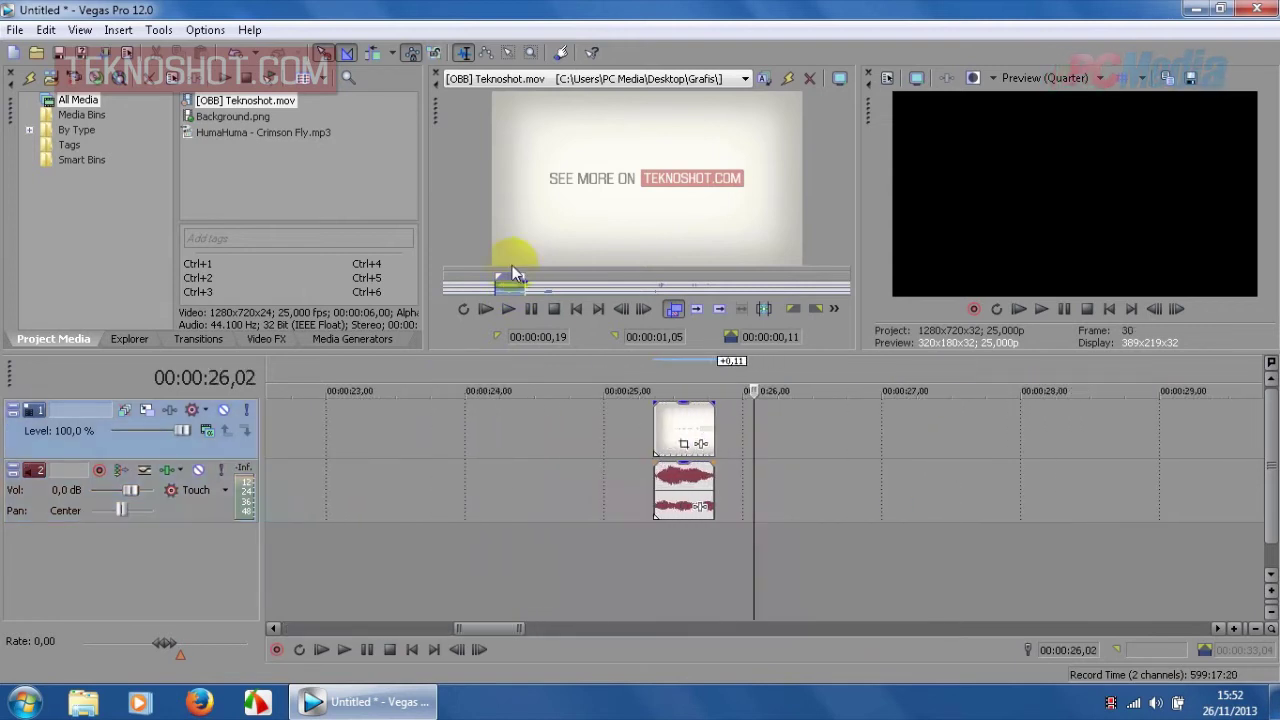
{"action": "right_click", "coordinate": [511, 282]}
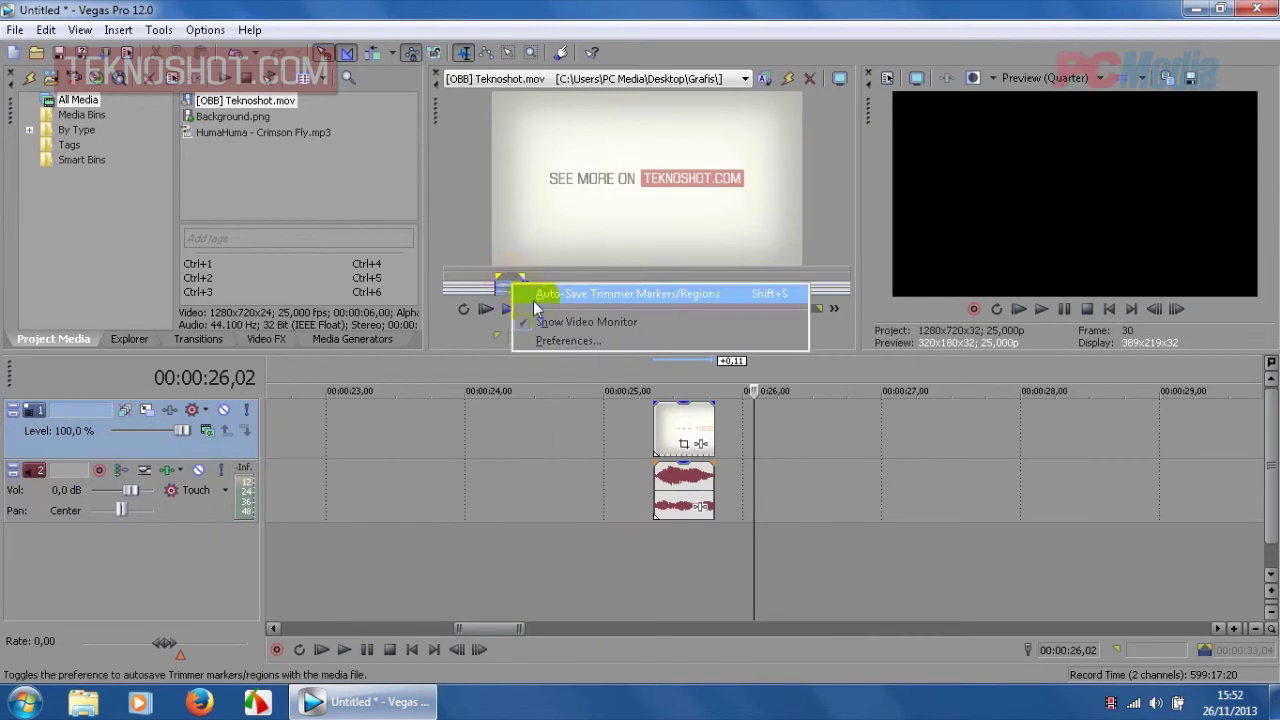
{"action": "right_click", "coordinate": [503, 293]}
{"action": "left_click", "coordinate": [570, 286]}
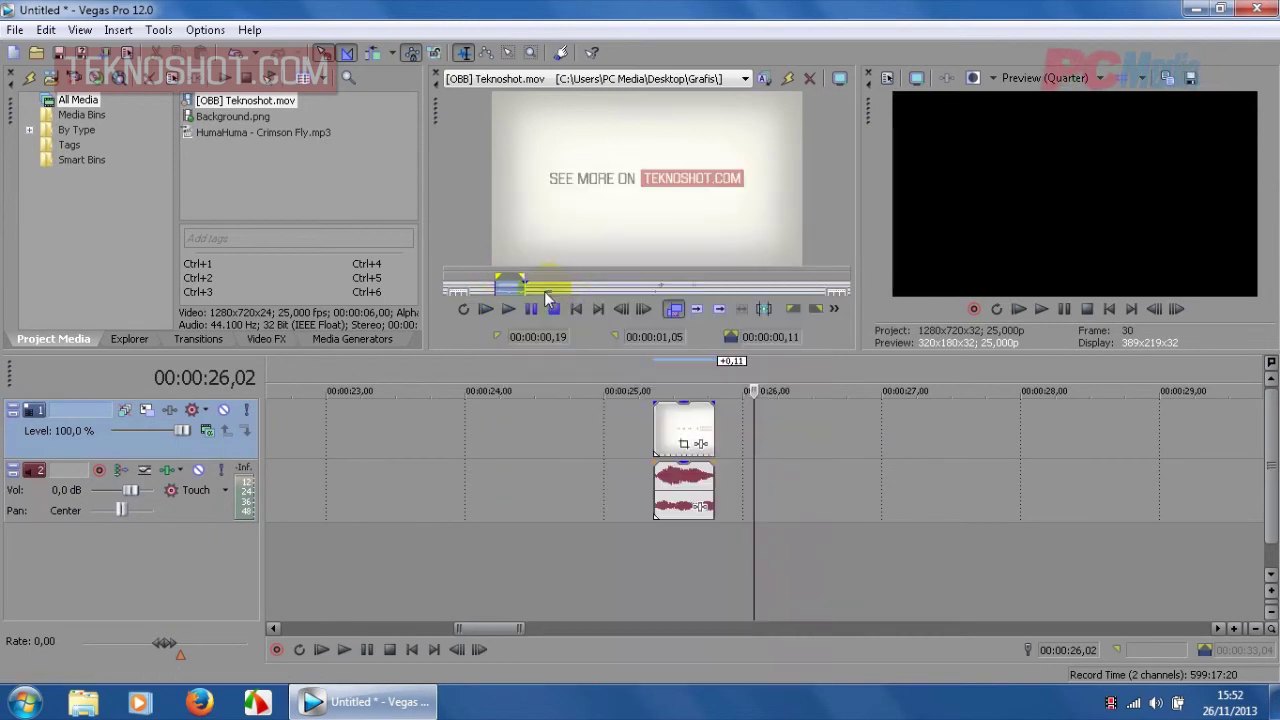
{"action": "left_click_drag", "start_coordinate": [510, 287], "coordinate": [770, 455]}
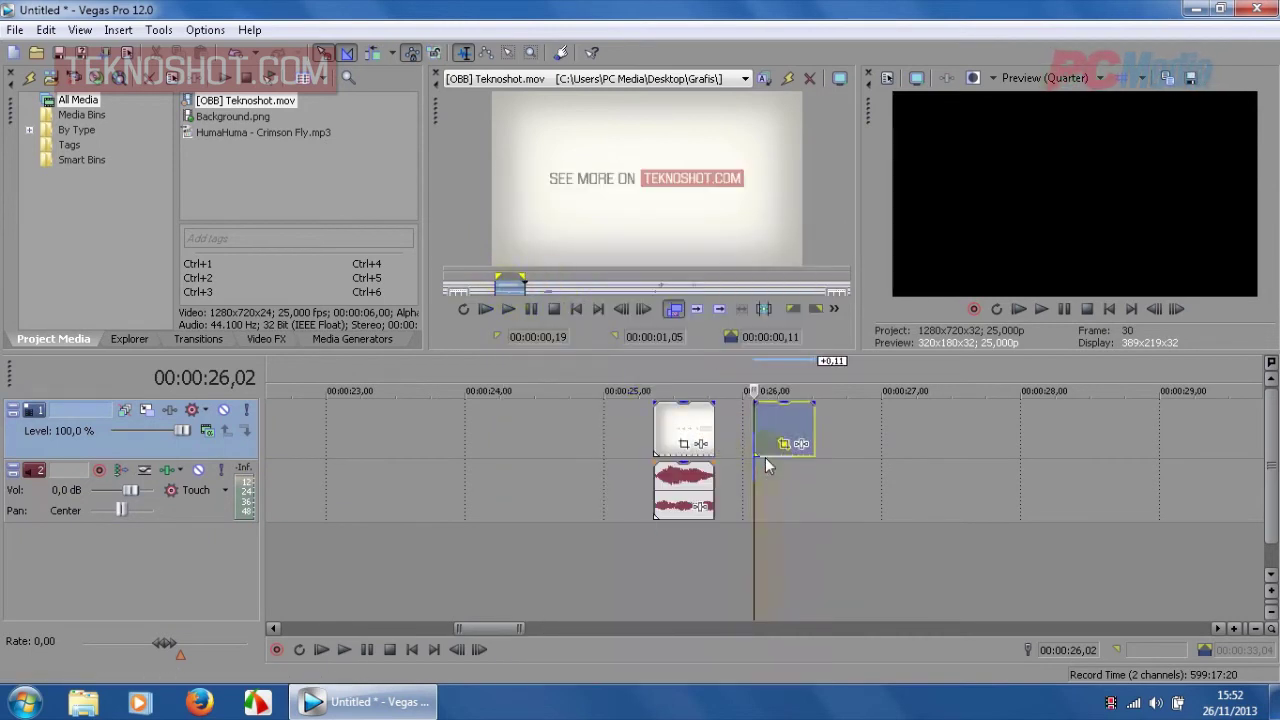
Step: Set the trimmed range to audio only and add it to the audio track at about 00:00:26,19
{"action": "right_click", "coordinate": [504, 288]}
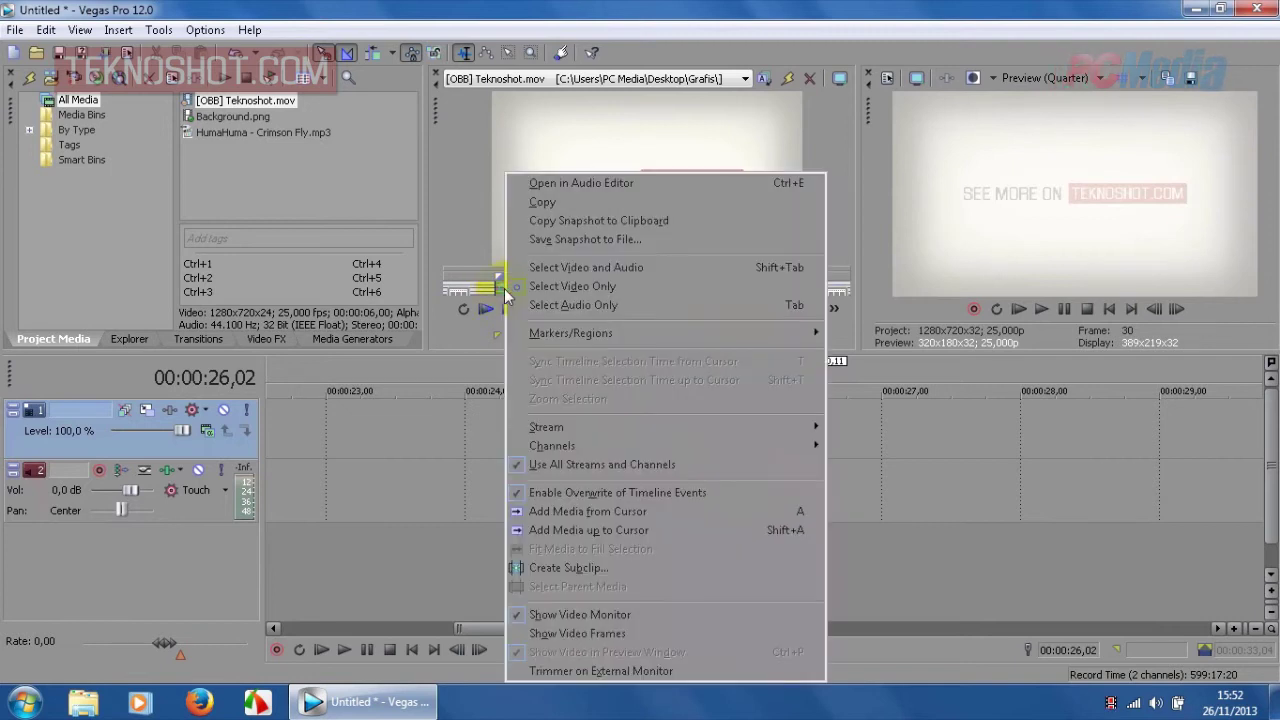
{"action": "left_click", "coordinate": [525, 304]}
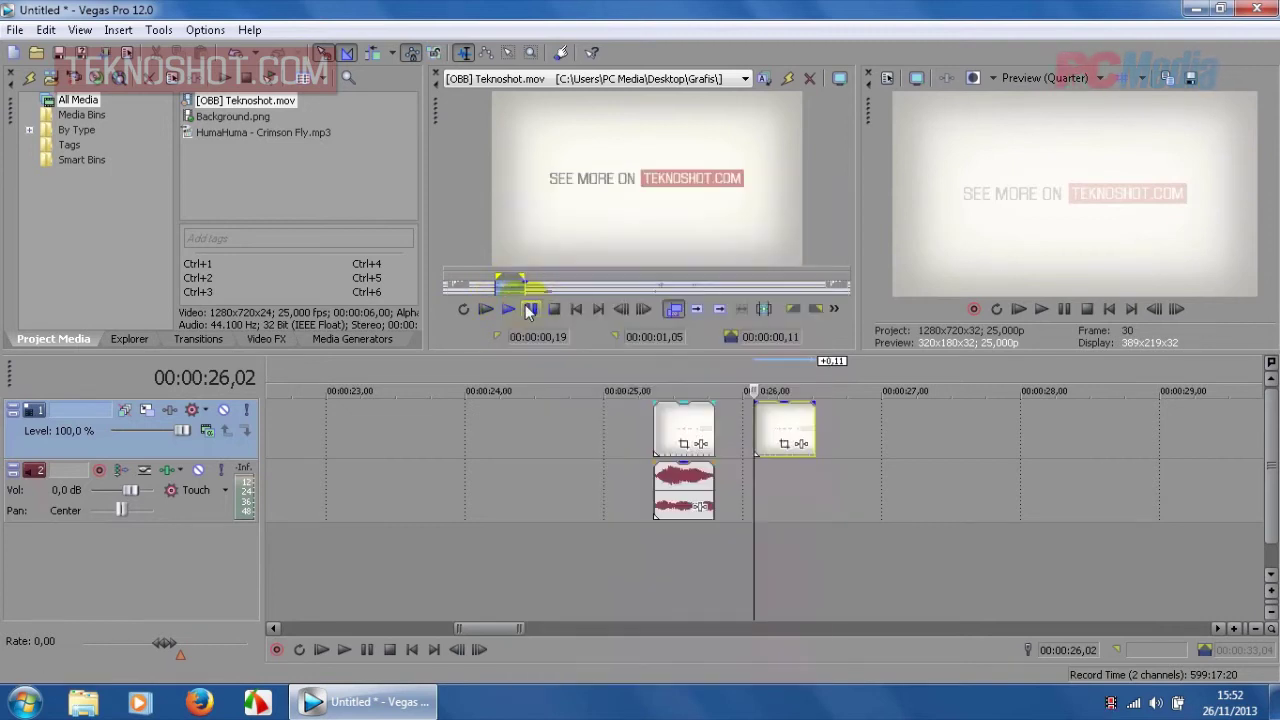
{"action": "left_click_drag", "start_coordinate": [495, 287], "coordinate": [862, 482]}
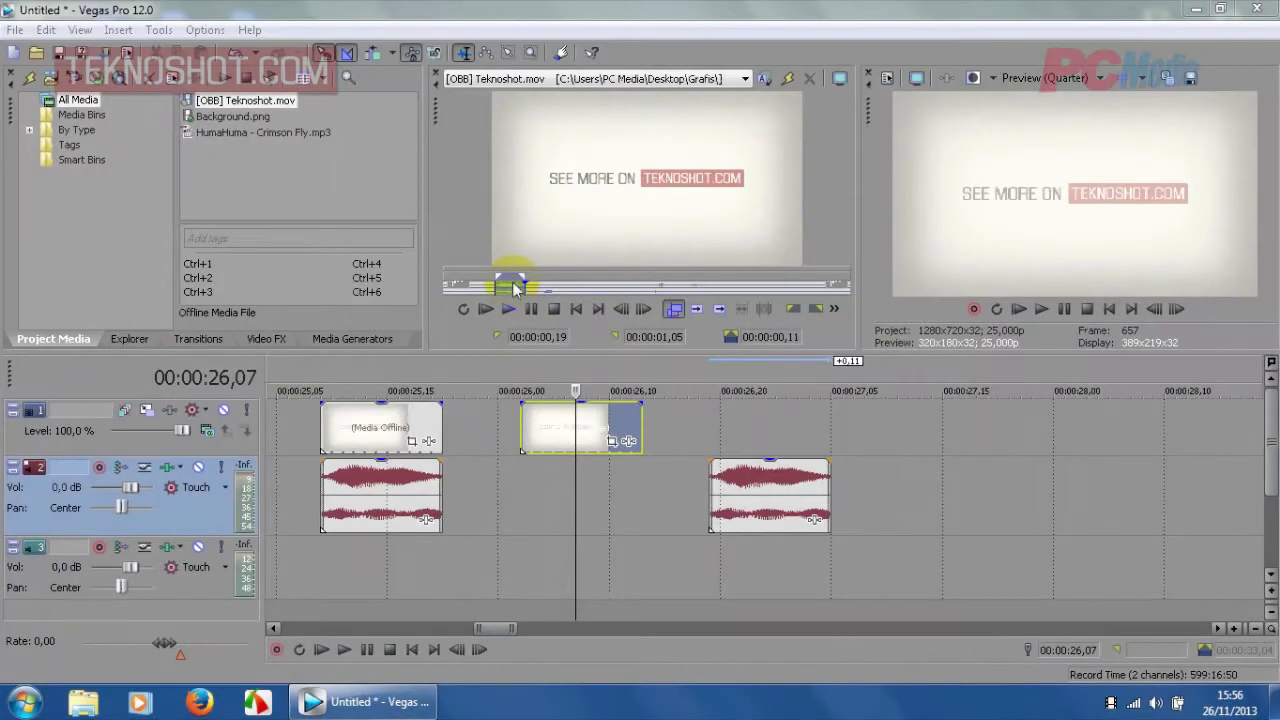
Step: Save a snapshot of the Trimmer frame at 00:00:03,15 to the Desktop as Image1.jpg in JPEG format
{"action": "left_click", "coordinate": [512, 287]}
{"action": "mouse_move", "coordinate": [510, 283]}
{"action": "left_mouse_down"}
{"action": "mouse_move", "coordinate": [792, 298]}
{"action": "mouse_move", "coordinate": [687, 289]}
{"action": "left_mouse_up"}
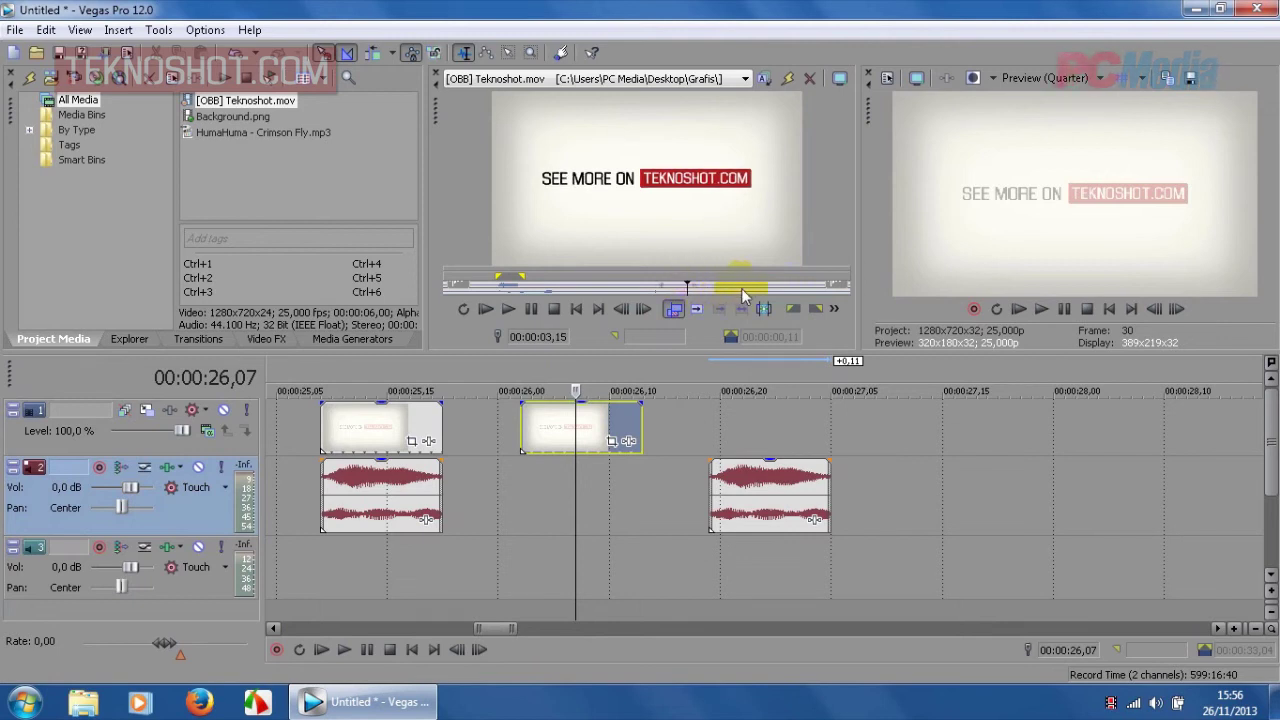
{"action": "right_click", "coordinate": [727, 162]}
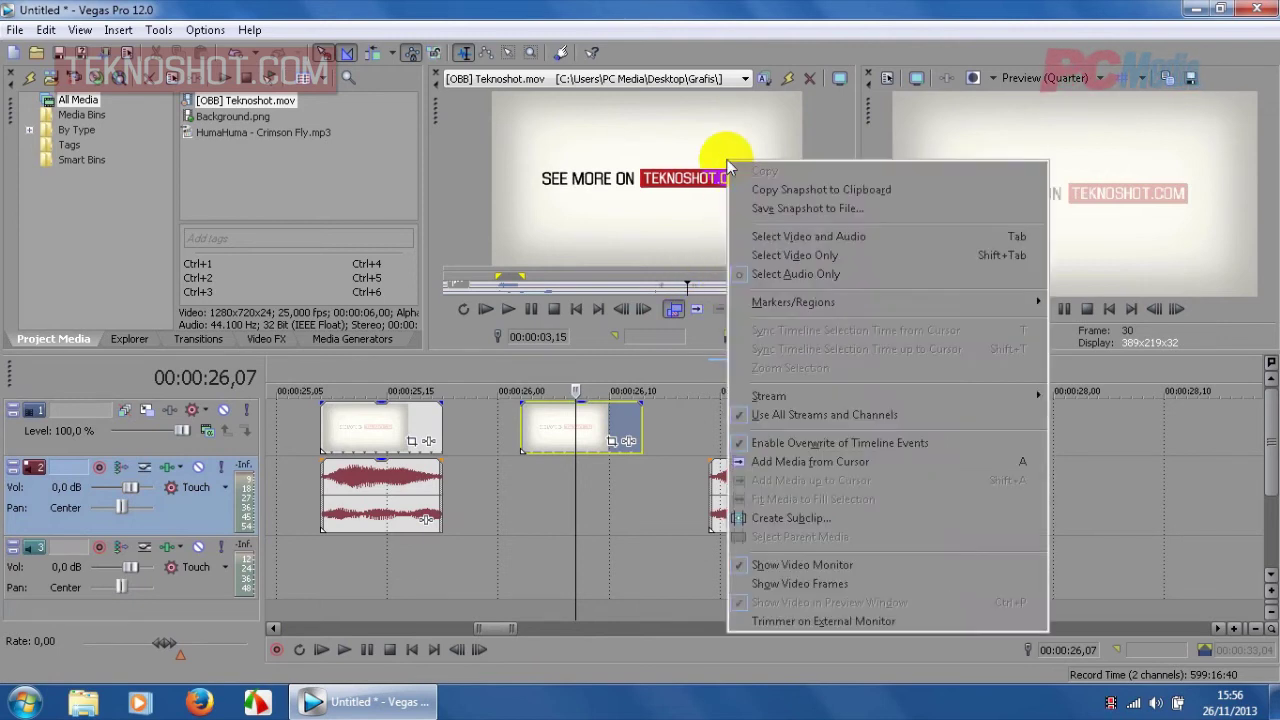
{"action": "left_click", "coordinate": [754, 210]}
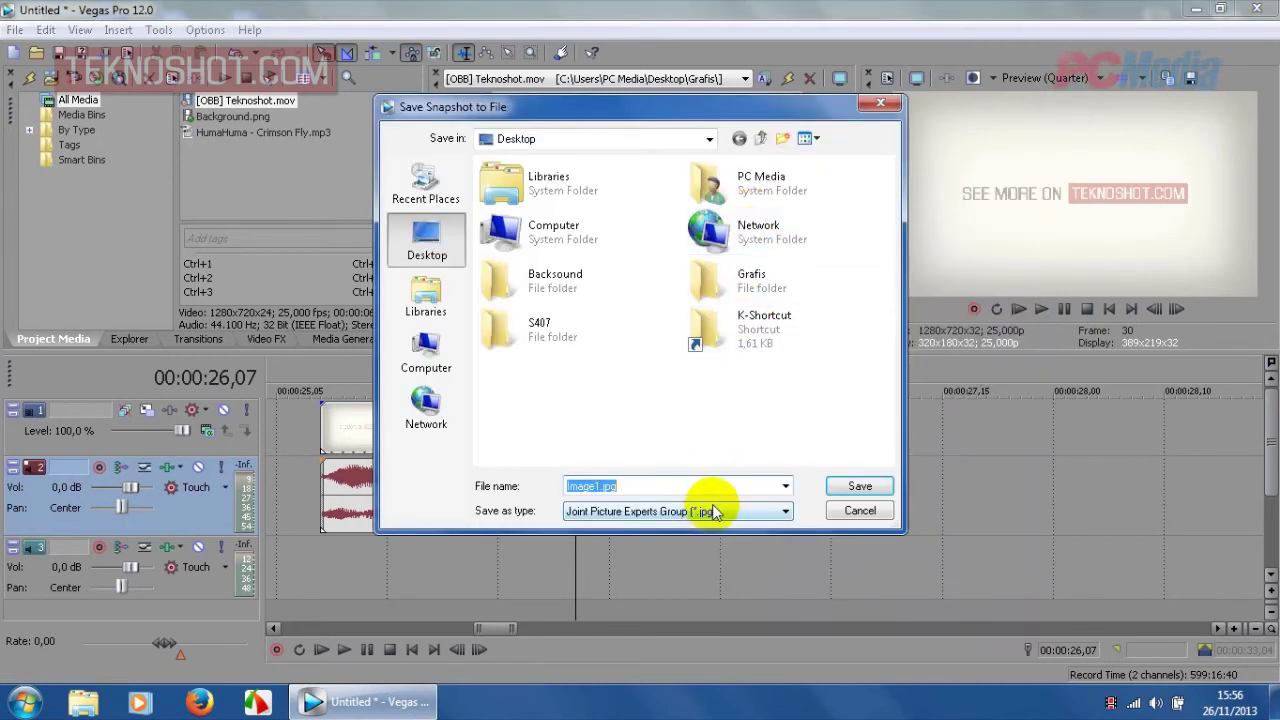
{"action": "left_click", "coordinate": [713, 512]}
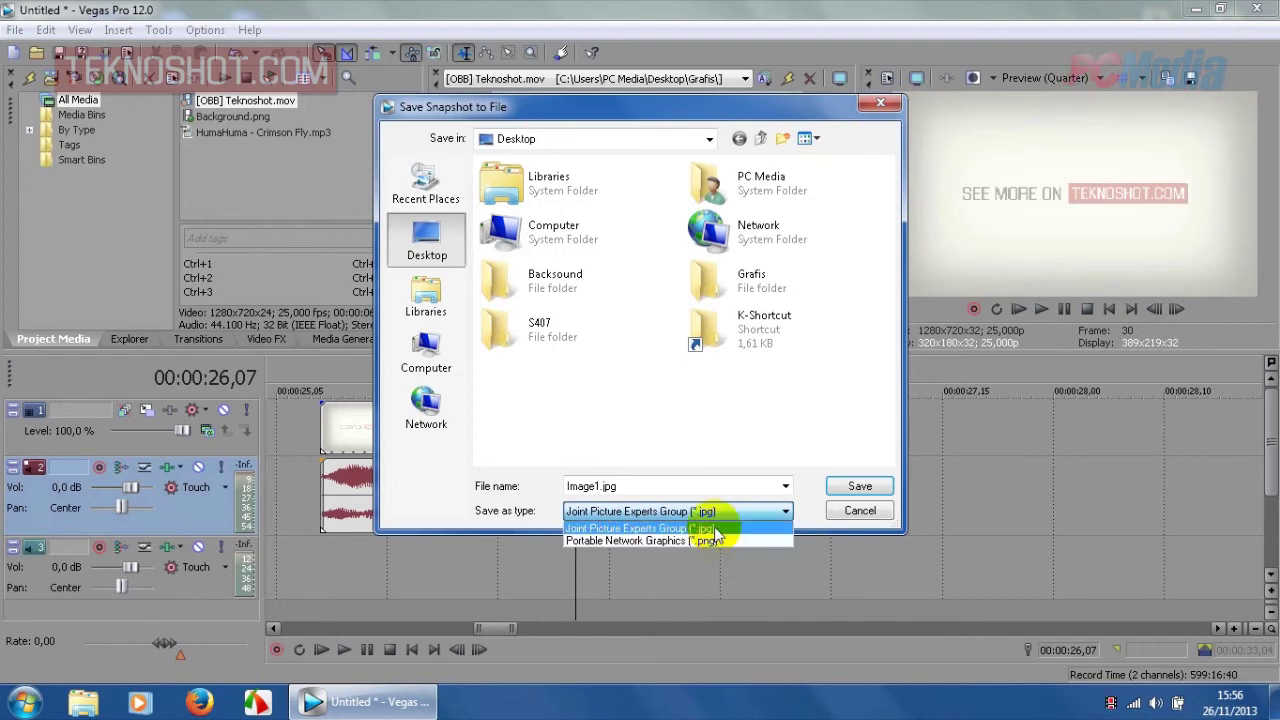
{"action": "left_click", "coordinate": [714, 486]}
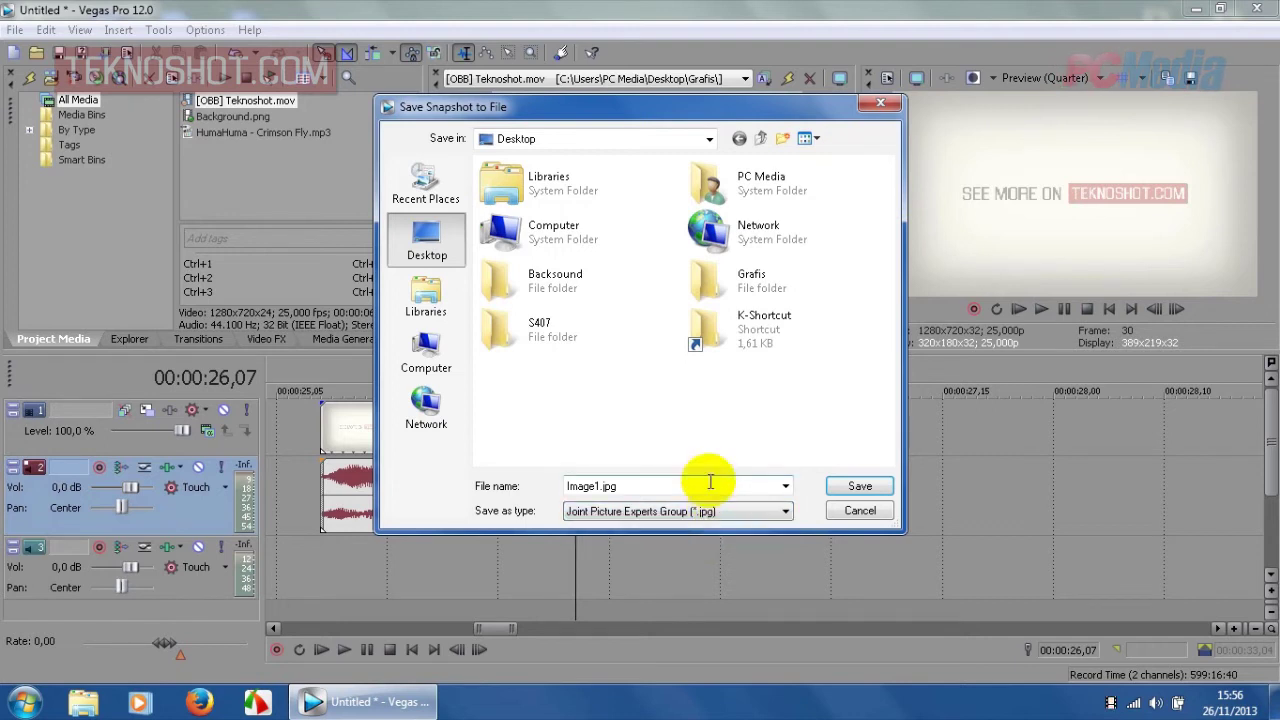
{"action": "left_click", "coordinate": [848, 488]}
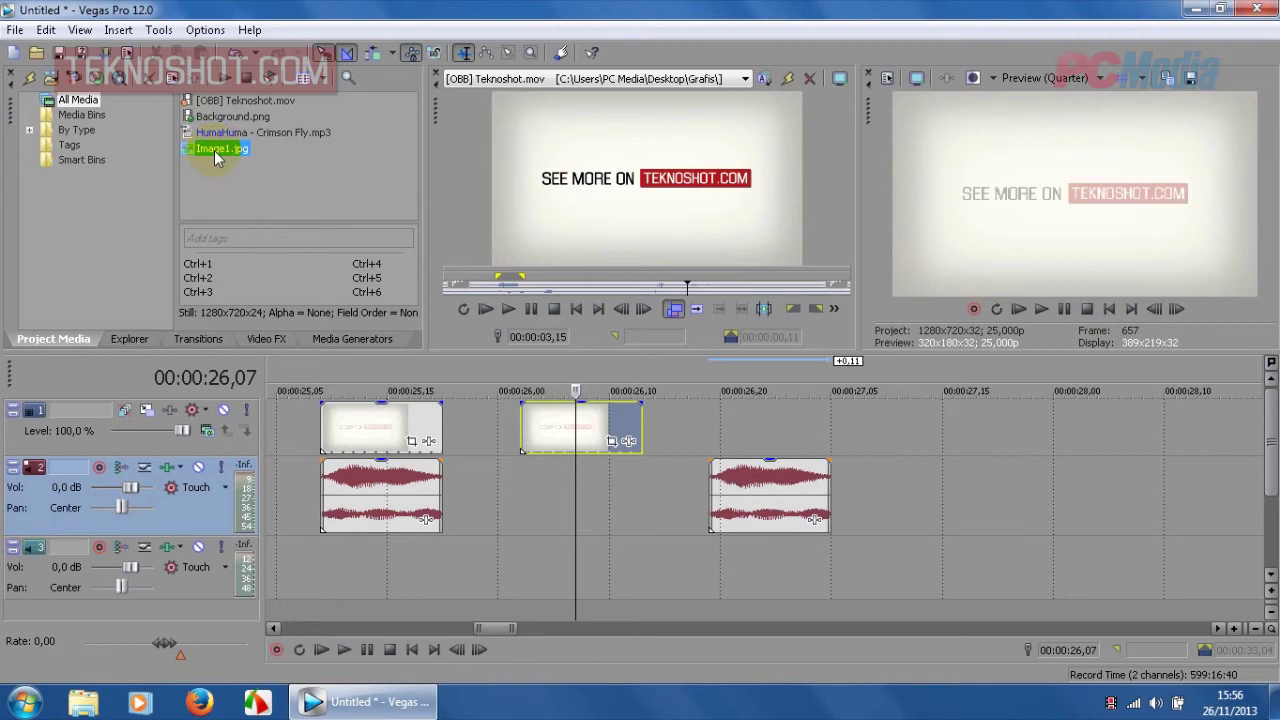
Step: Add Image1.jpg from the project media to the video track at about 00:00:27,08
{"action": "left_click_drag", "start_coordinate": [214, 151], "coordinate": [885, 430]}
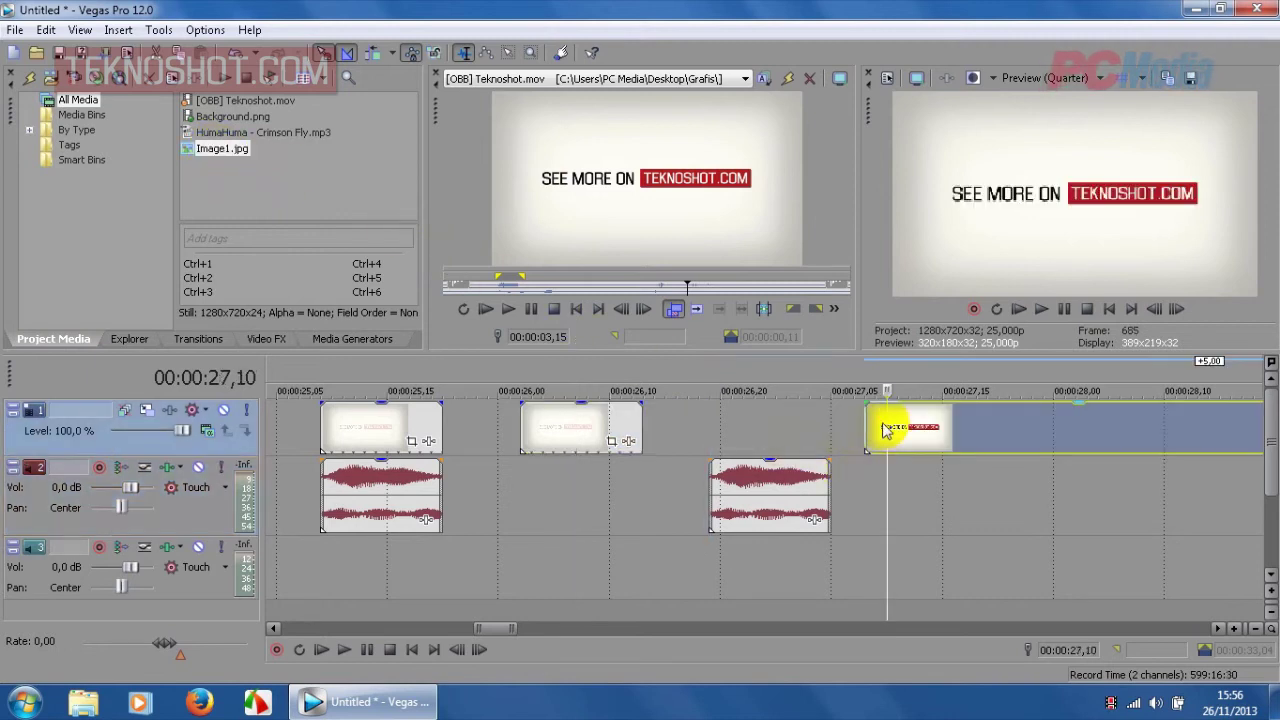
{"action": "scroll", "coordinate": [873, 421], "scroll_direction": "down", "scroll_amount": 1}
{"action": "left_click", "coordinate": [866, 415]}
{"action": "scroll", "coordinate": [866, 415], "scroll_direction": "down", "scroll_amount": 2}
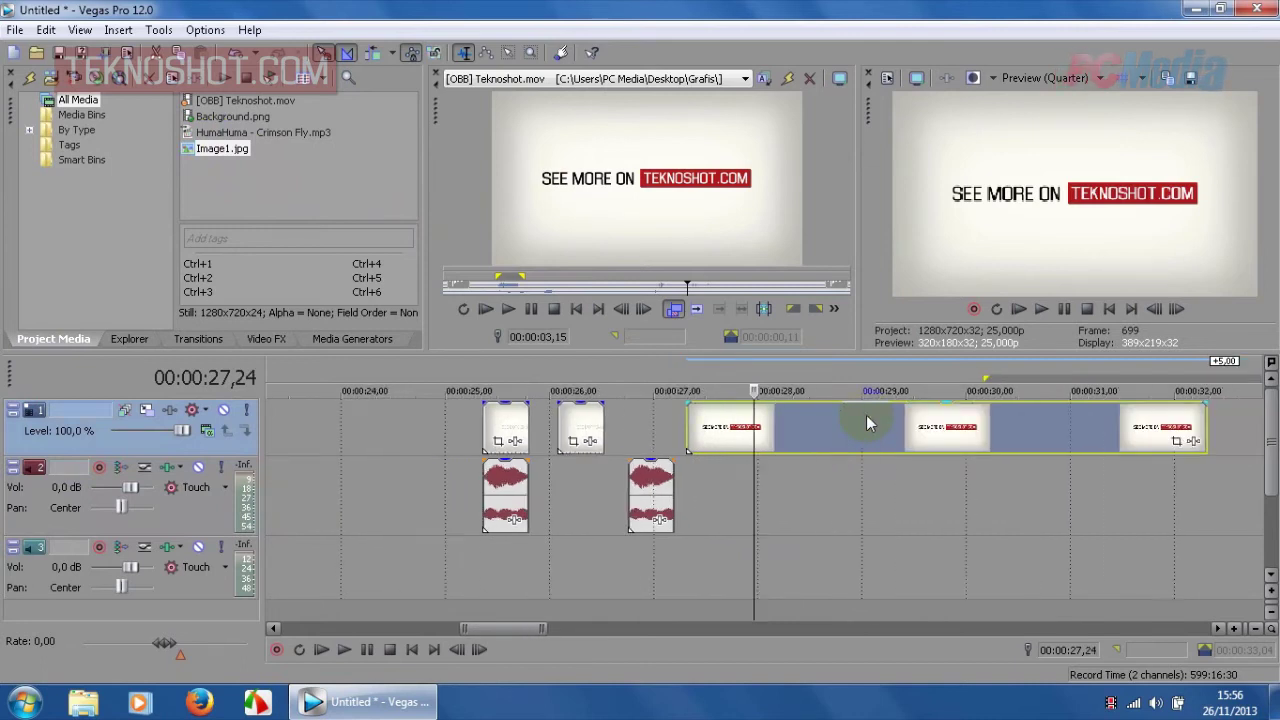
{"action": "scroll", "coordinate": [866, 422], "scroll_direction": "down", "scroll_amount": 1}
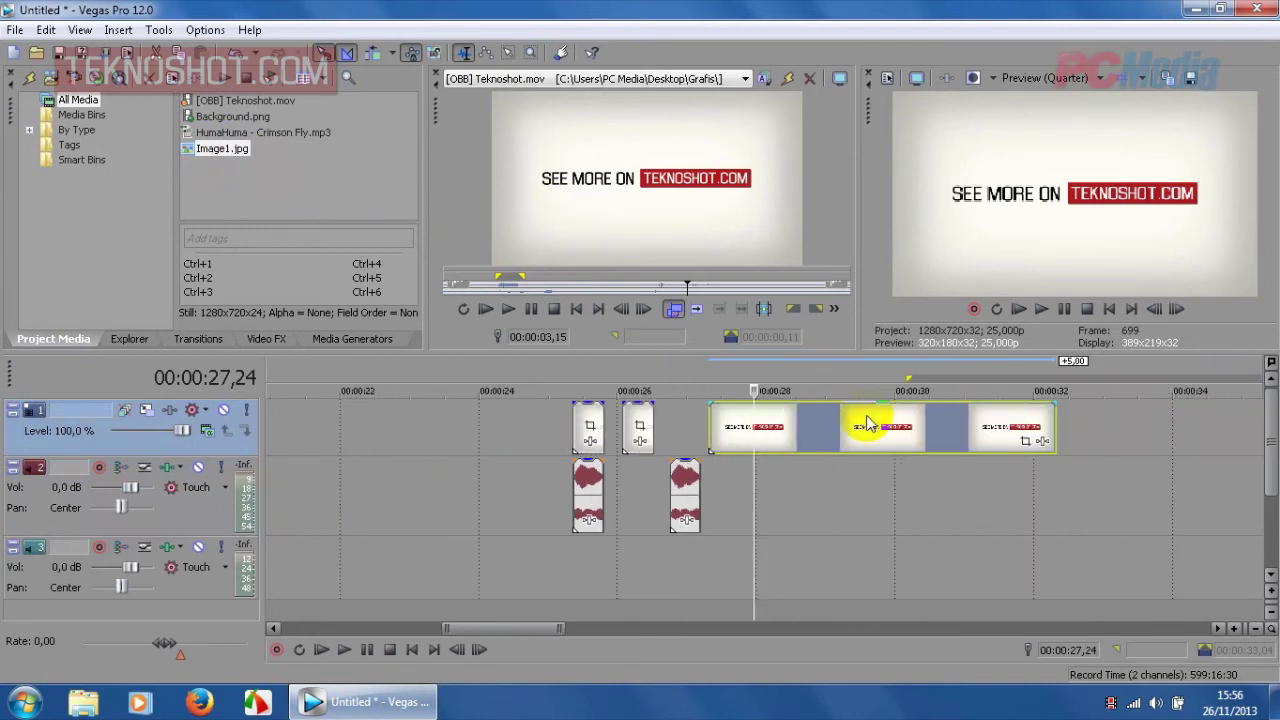
{"action": "scroll", "coordinate": [866, 422], "scroll_direction": "up", "scroll_amount": 1}
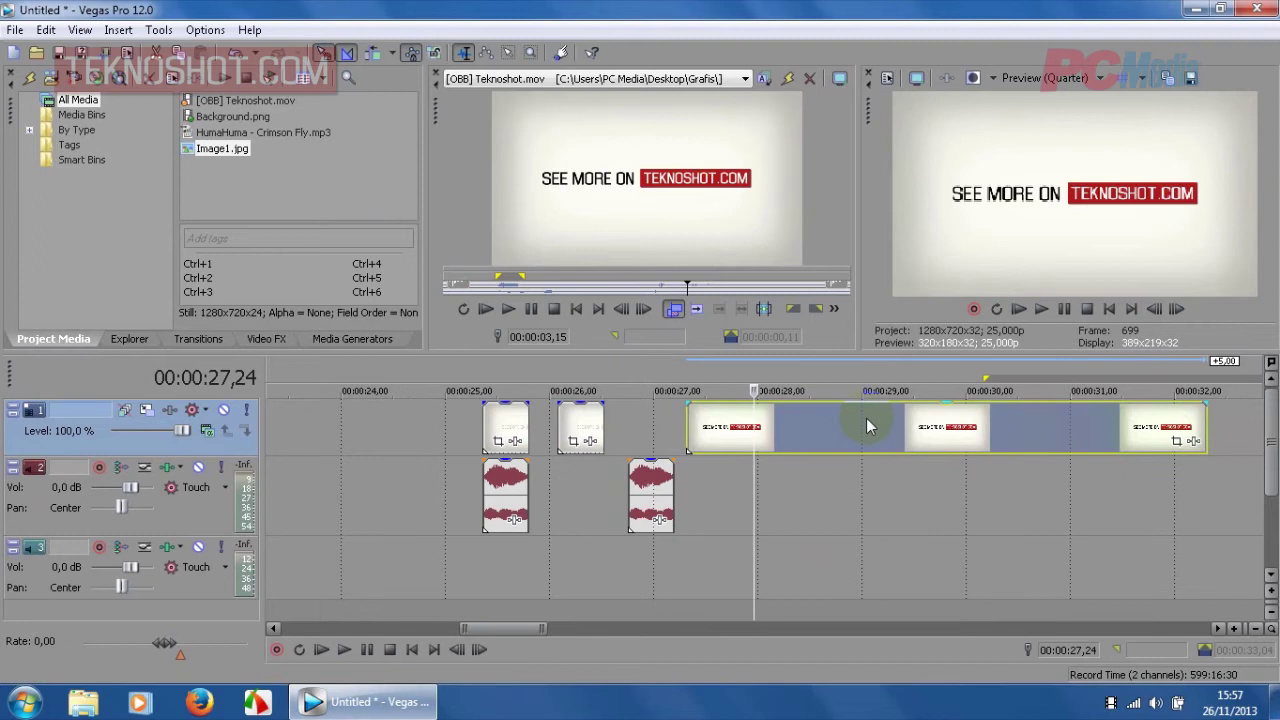
{"action": "left_click", "coordinate": [906, 425]}
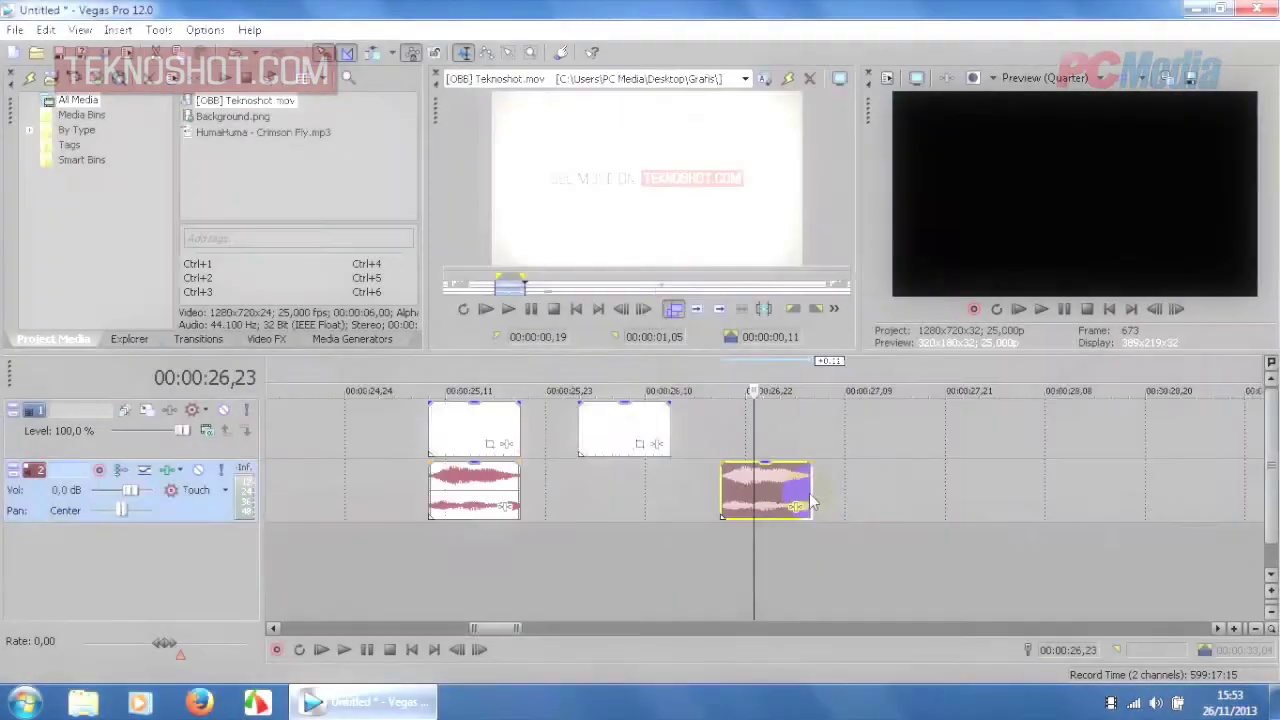
{"action": "scroll", "coordinate": [809, 493], "scroll_direction": "up", "scroll_amount": 1}
{"action": "scroll", "coordinate": [809, 493], "scroll_direction": "down", "scroll_amount": 1}
{"action": "scroll", "coordinate": [809, 493], "scroll_direction": "down", "scroll_amount": 1}
{"action": "scroll", "coordinate": [809, 493], "scroll_direction": "up", "scroll_amount": 4}
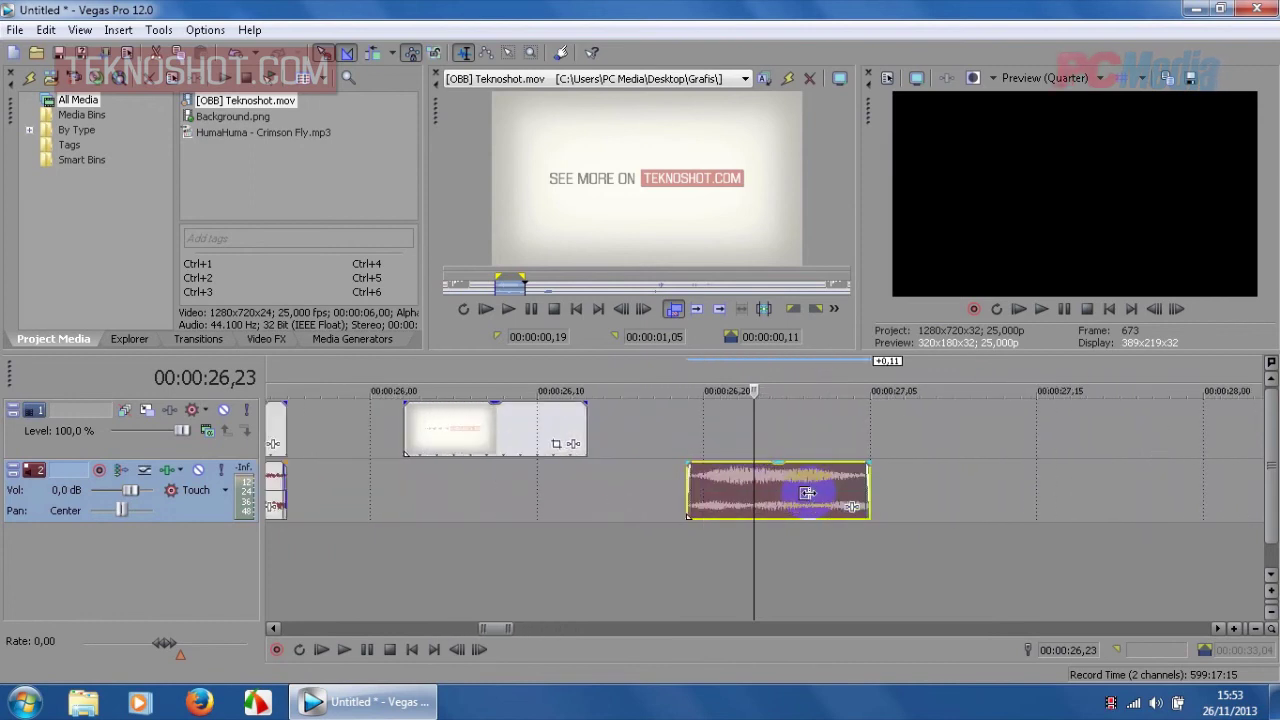
{"action": "scroll", "coordinate": [809, 494], "scroll_direction": "down", "scroll_amount": 3}
{"action": "scroll", "coordinate": [809, 494], "scroll_direction": "up", "scroll_amount": 2}
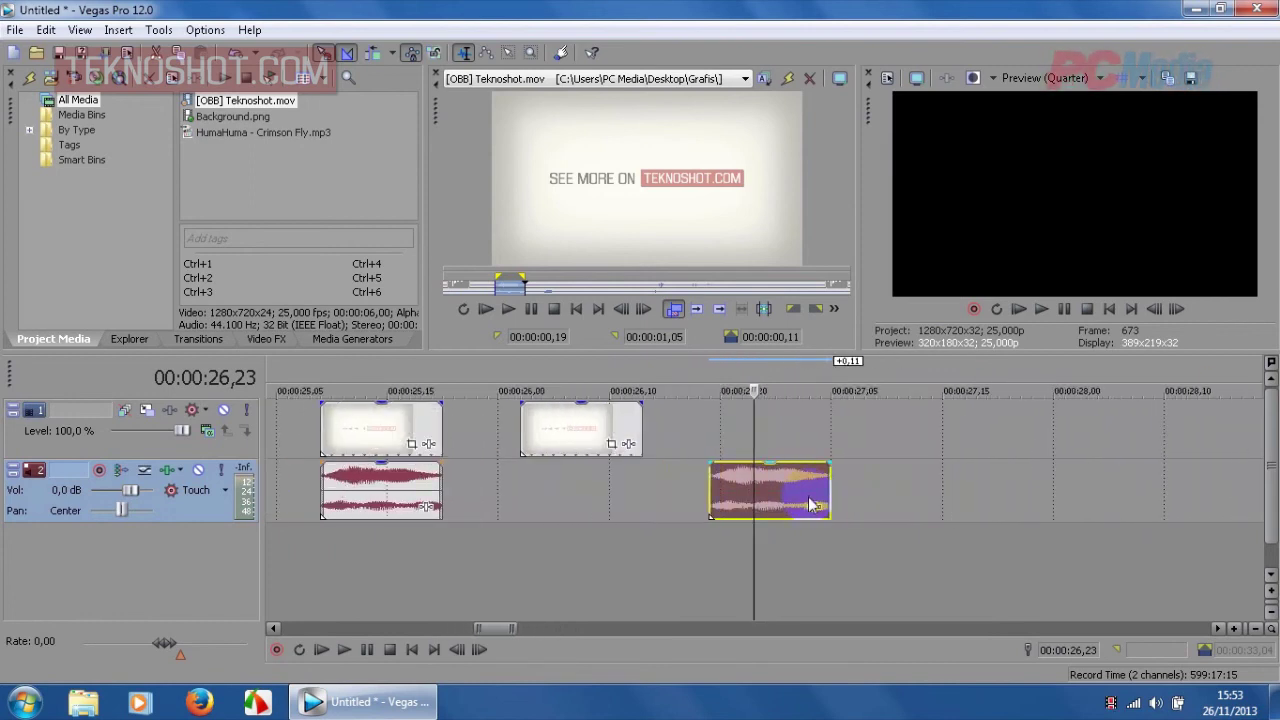
Step: Select the second clip on the video track and place the timeline cursor at 00:00:26,06
{"action": "scroll", "coordinate": [810, 505], "scroll_direction": "up", "scroll_amount": 2}
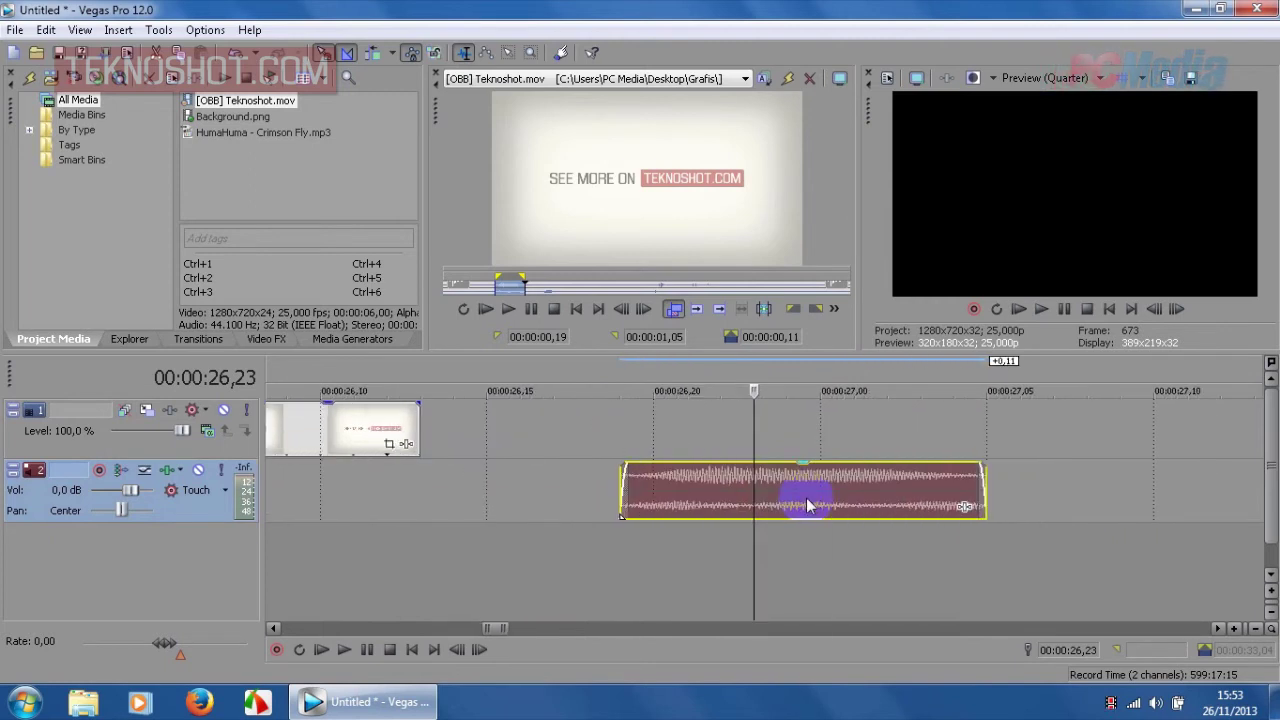
{"action": "scroll", "coordinate": [809, 505], "scroll_direction": "down", "scroll_amount": 2}
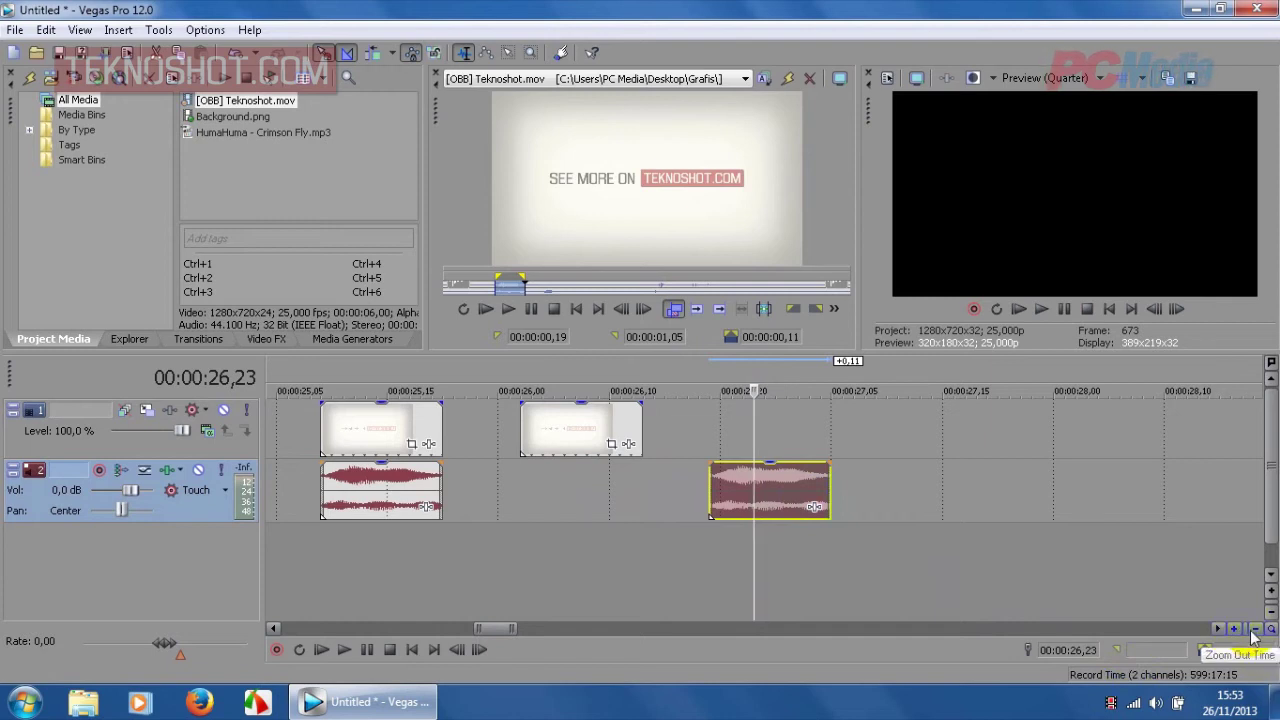
{"action": "left_click", "coordinate": [630, 540]}
{"action": "left_click", "coordinate": [568, 440]}
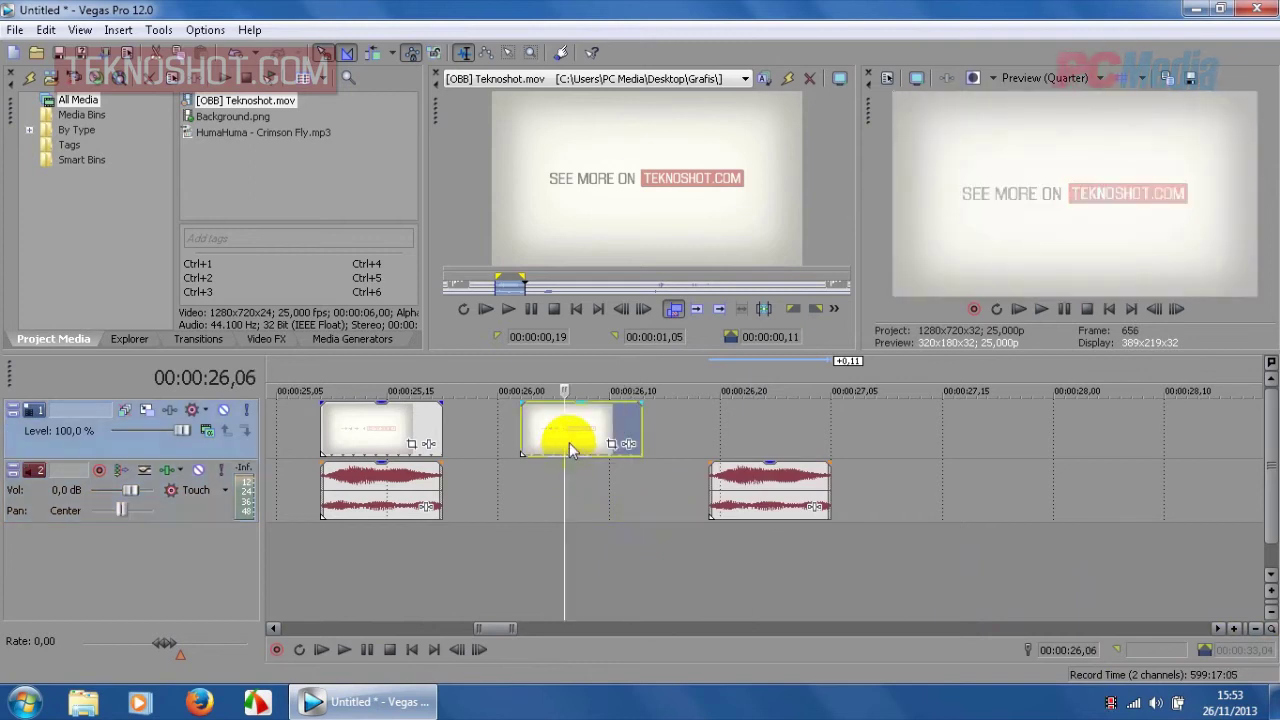
{"action": "left_click", "coordinate": [760, 492]}
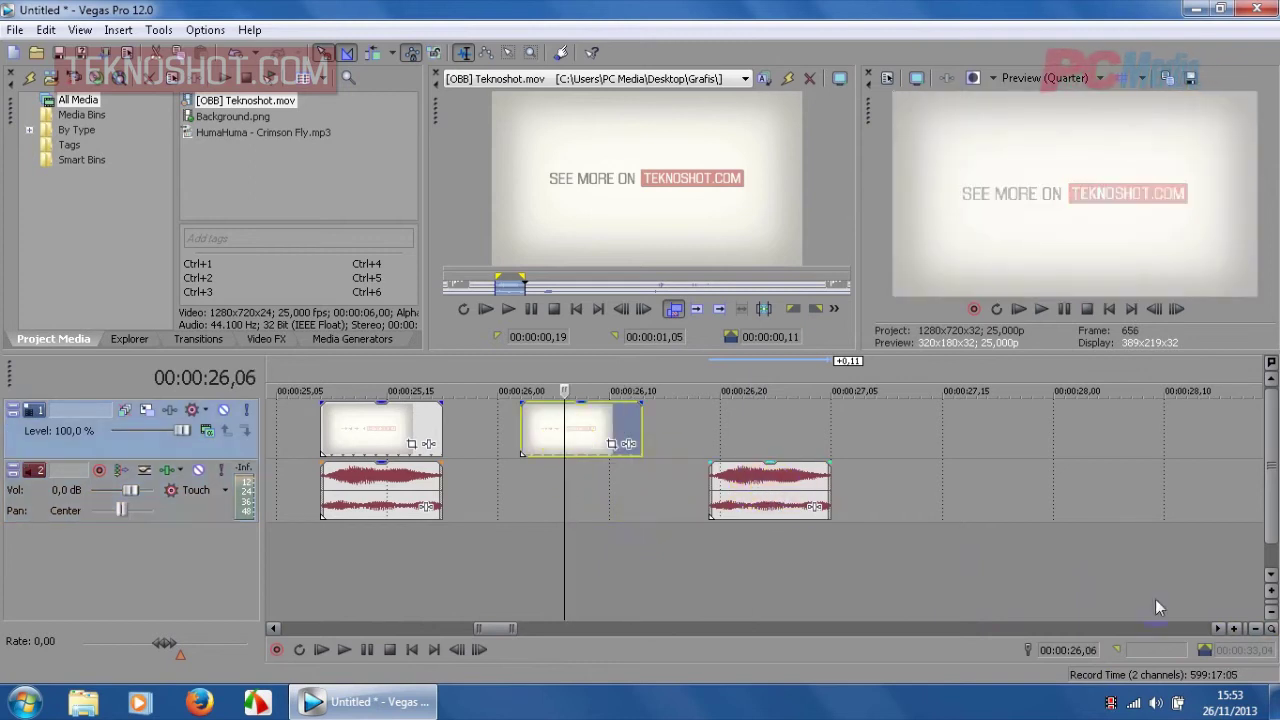
Step: Enlarge the audio track's height on the timeline
{"action": "left_click", "coordinate": [1272, 618]}
{"action": "left_click", "coordinate": [1272, 600]}
{"action": "left_click", "coordinate": [1271, 600]}
{"action": "left_click", "coordinate": [1271, 600]}
{"action": "left_click", "coordinate": [1272, 618]}
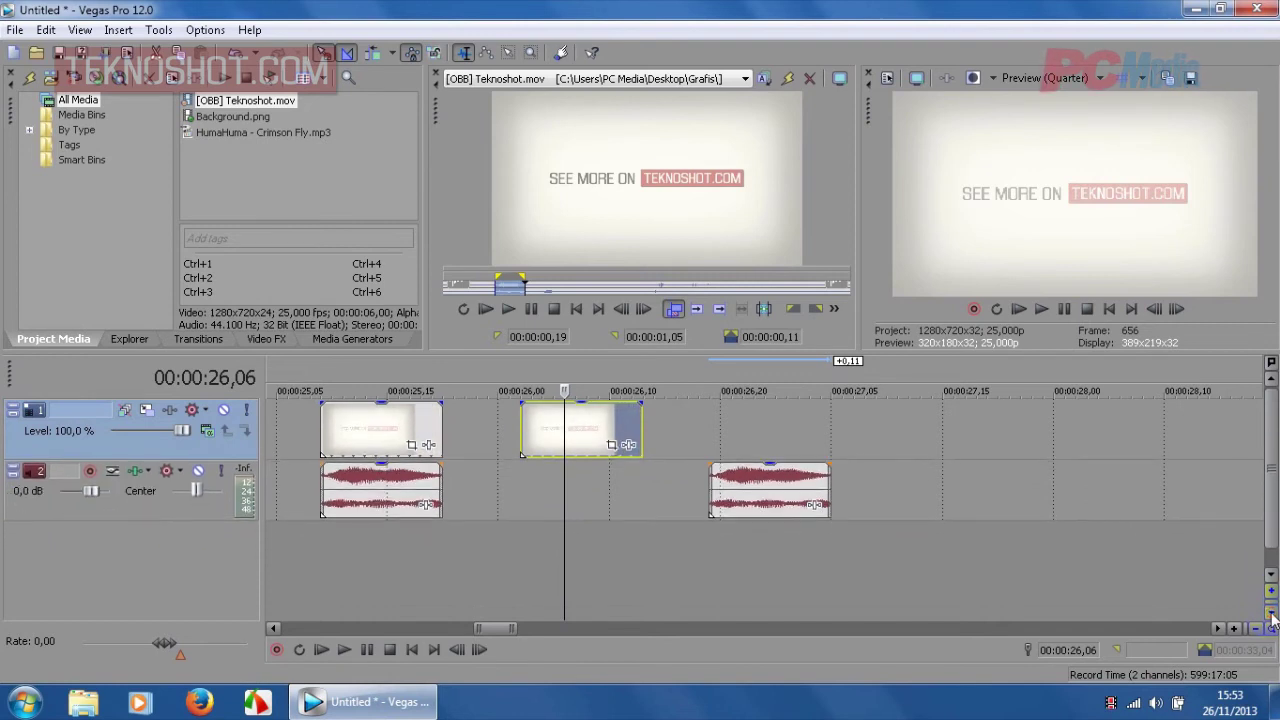
{"action": "left_click", "coordinate": [535, 473]}
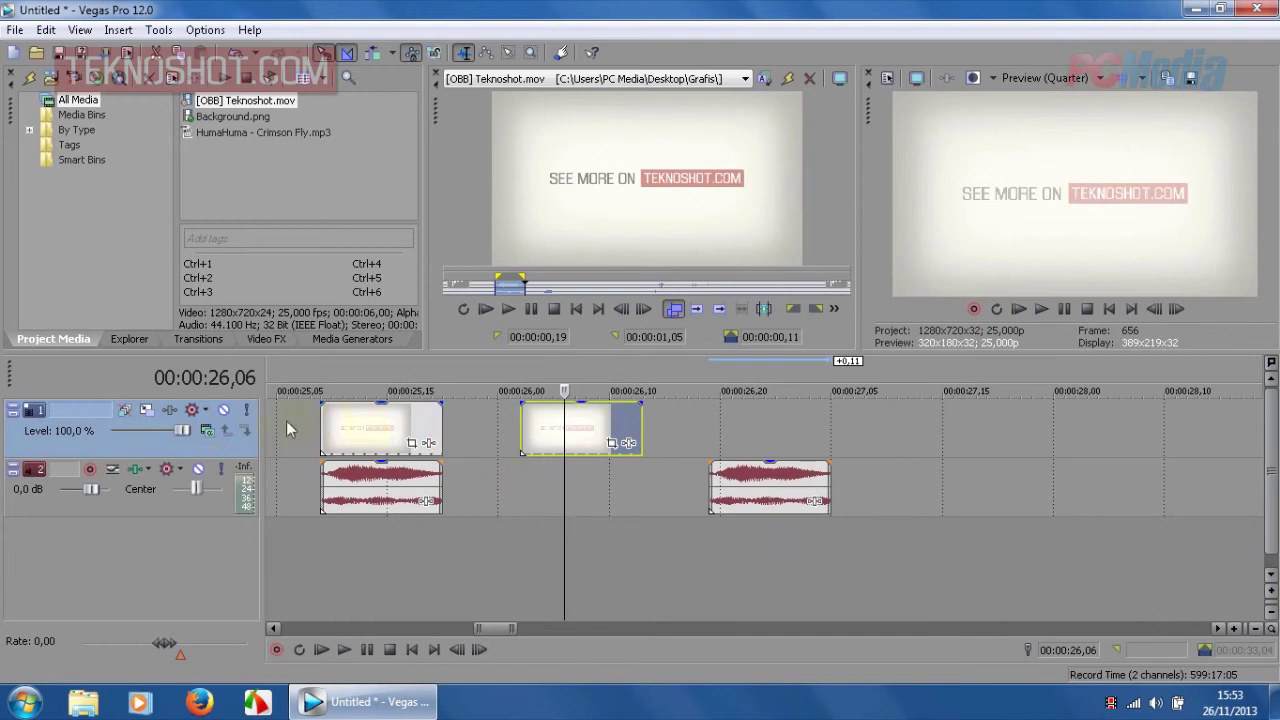
{"action": "mouse_move", "coordinate": [227, 455]}
{"action": "left_mouse_down"}
{"action": "mouse_move", "coordinate": [208, 527]}
{"action": "mouse_move", "coordinate": [206, 463]}
{"action": "mouse_move", "coordinate": [206, 523]}
{"action": "mouse_move", "coordinate": [214, 448]}
{"action": "mouse_move", "coordinate": [220, 508]}
{"action": "mouse_move", "coordinate": [222, 453]}
{"action": "mouse_move", "coordinate": [225, 508]}
{"action": "mouse_move", "coordinate": [236, 455]}
{"action": "left_mouse_up"}
{"action": "left_click_drag", "start_coordinate": [232, 516], "coordinate": [238, 546]}
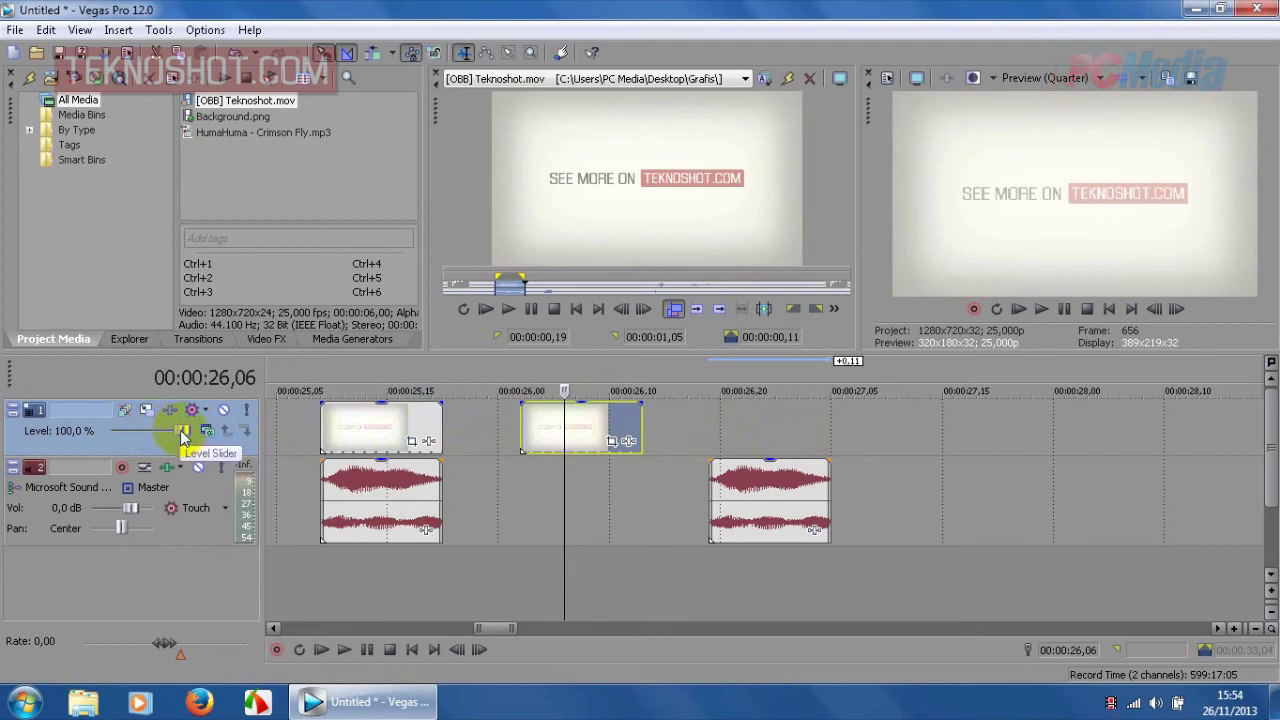
Step: Try the video track's level at 44,7 % on both video clips and return it to 100 %
{"action": "left_click_drag", "start_coordinate": [183, 436], "coordinate": [143, 447]}
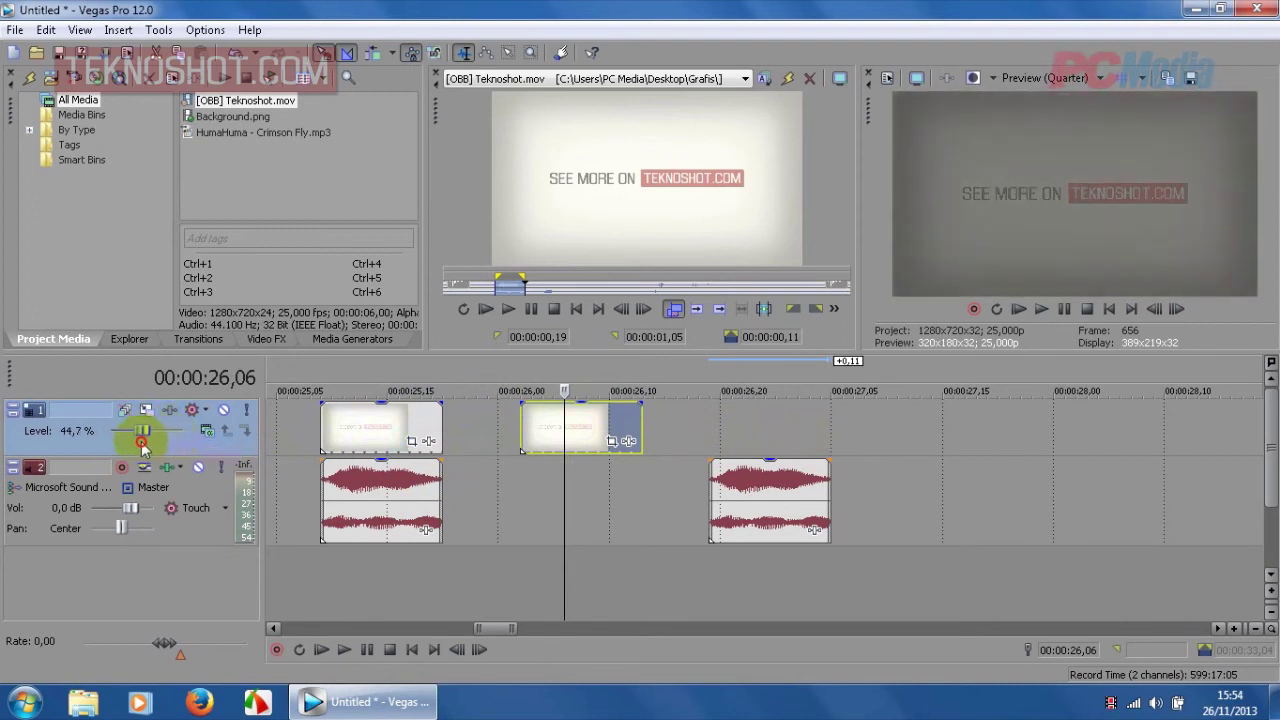
{"action": "left_click", "coordinate": [366, 423]}
{"action": "left_click", "coordinate": [587, 430]}
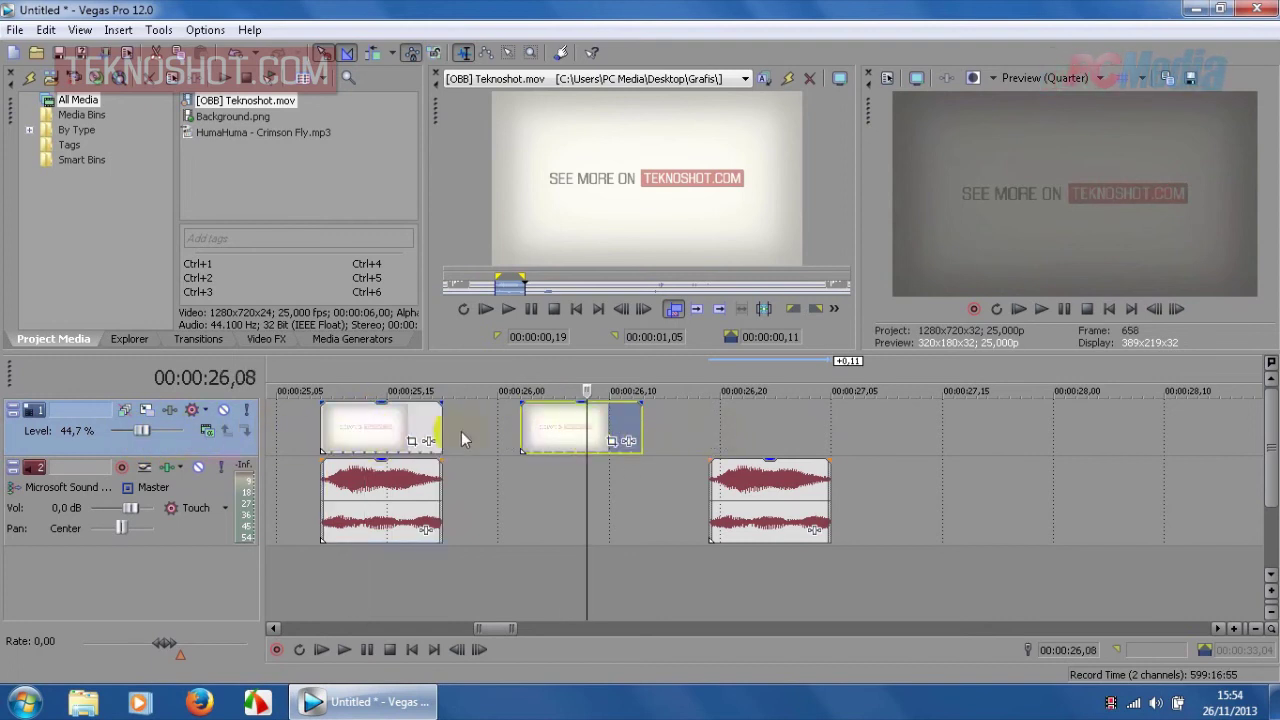
{"action": "left_click", "coordinate": [390, 427]}
{"action": "left_click", "coordinate": [564, 440]}
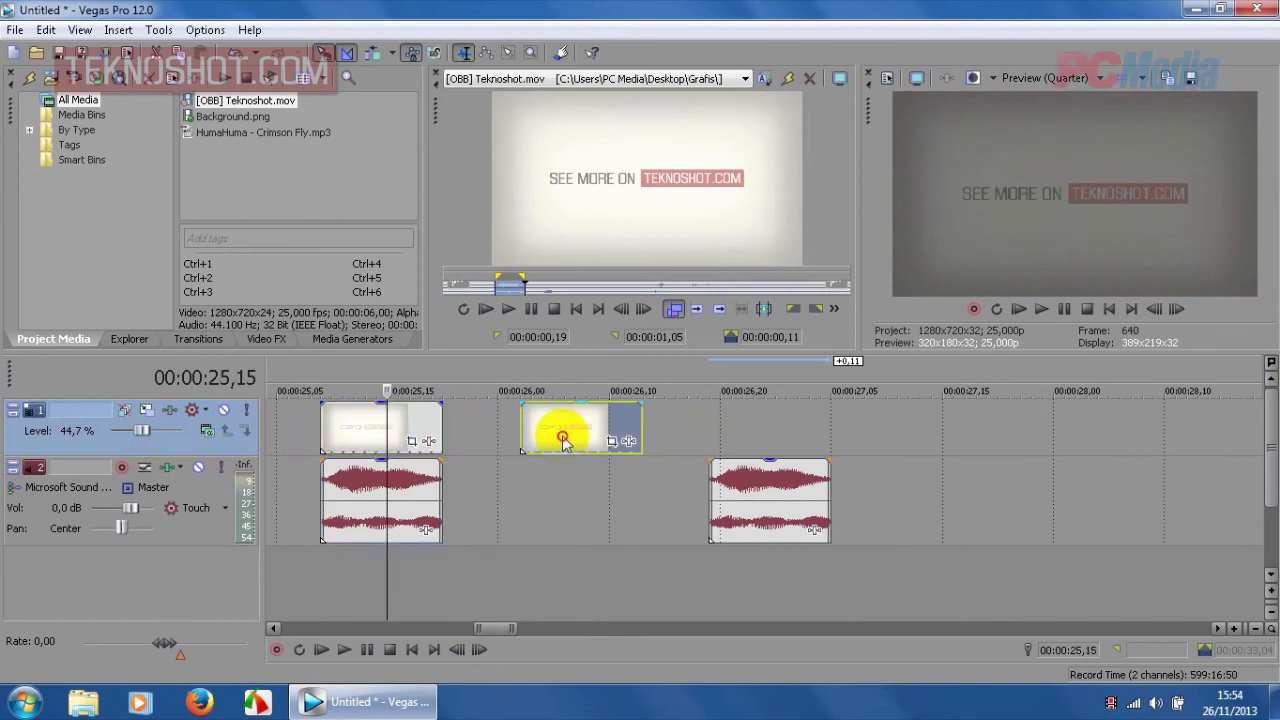
{"action": "left_click", "coordinate": [374, 428]}
{"action": "left_click", "coordinate": [574, 428]}
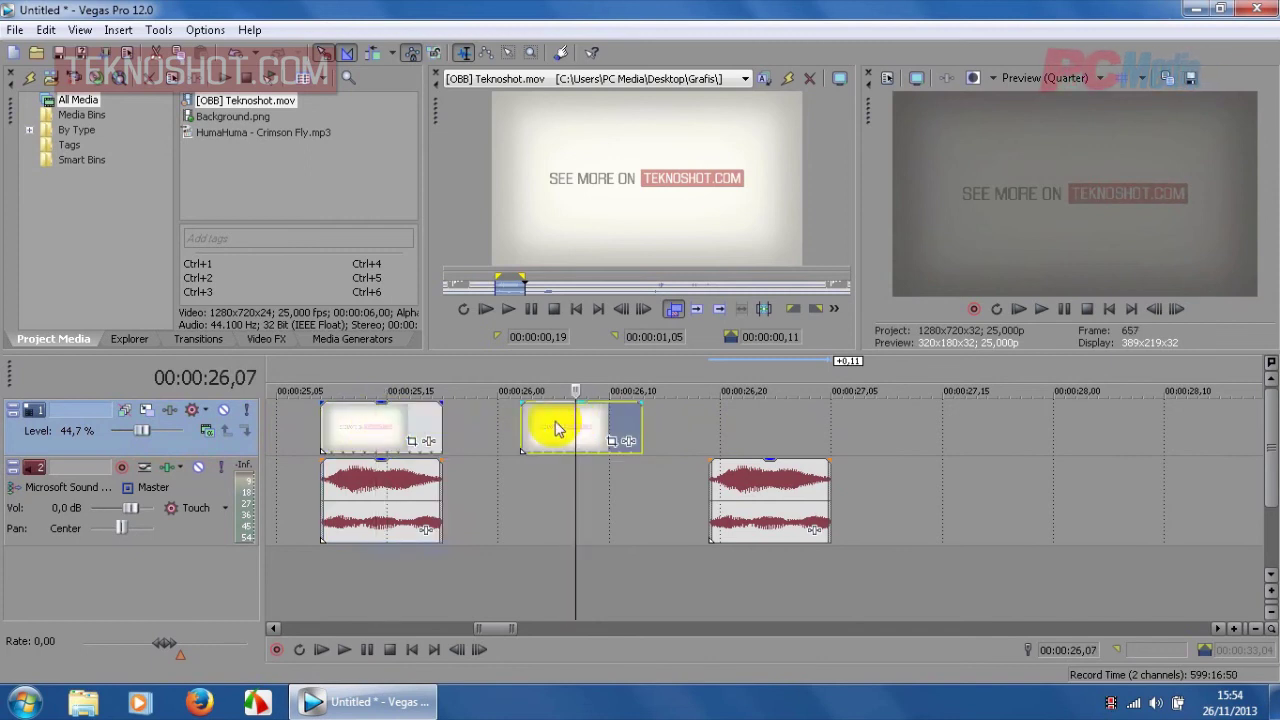
{"action": "left_click_drag", "start_coordinate": [145, 437], "coordinate": [200, 430]}
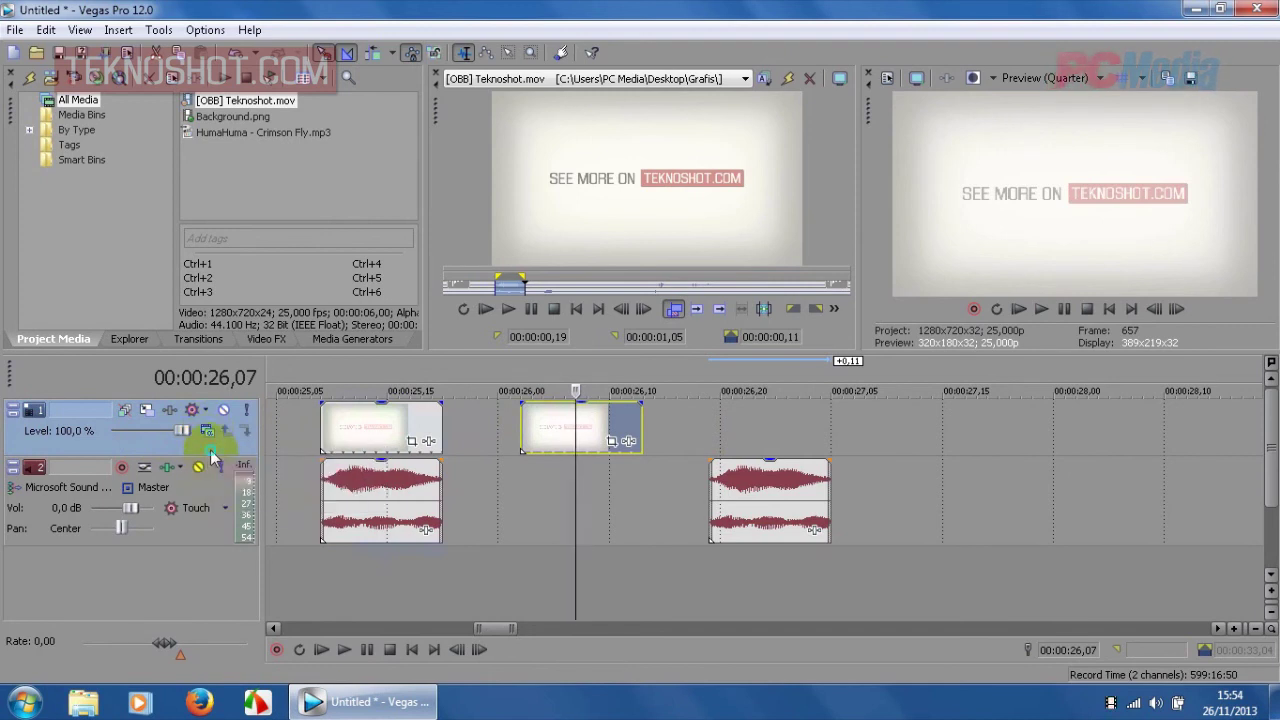
Step: Insert a new audio track and move it below the existing audio track
{"action": "right_click", "coordinate": [213, 458]}
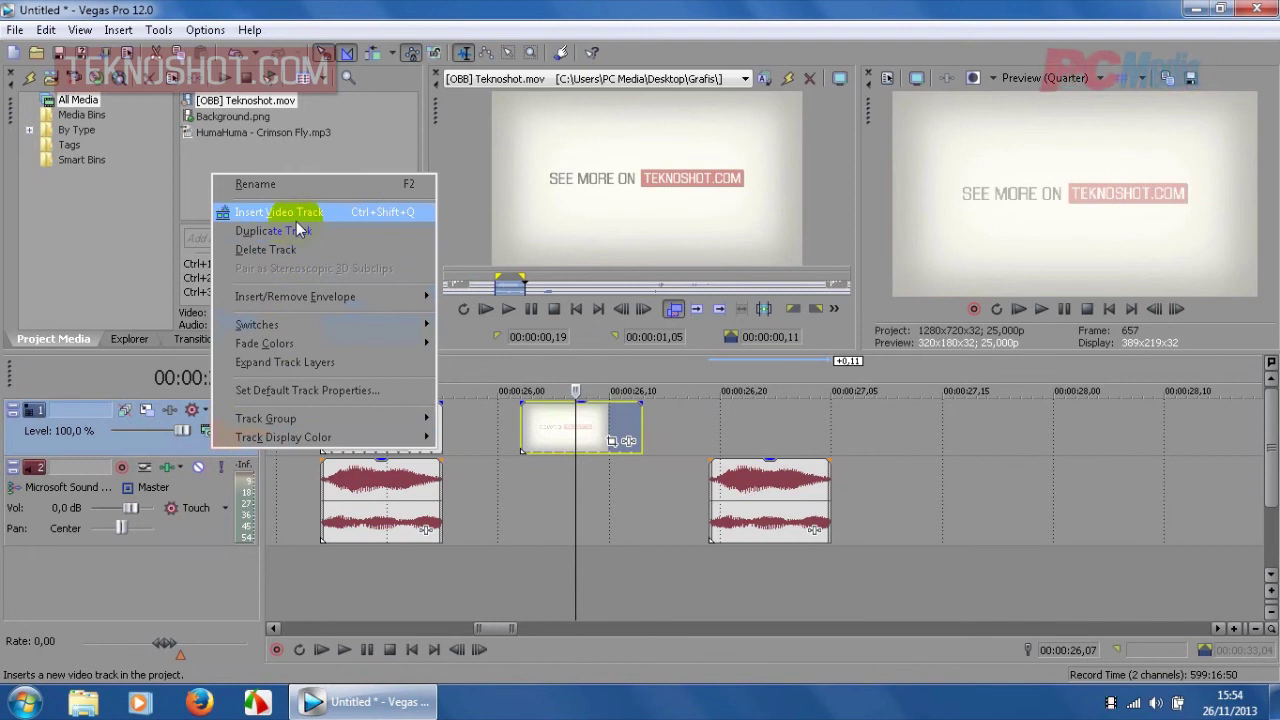
{"action": "right_click", "coordinate": [213, 497]}
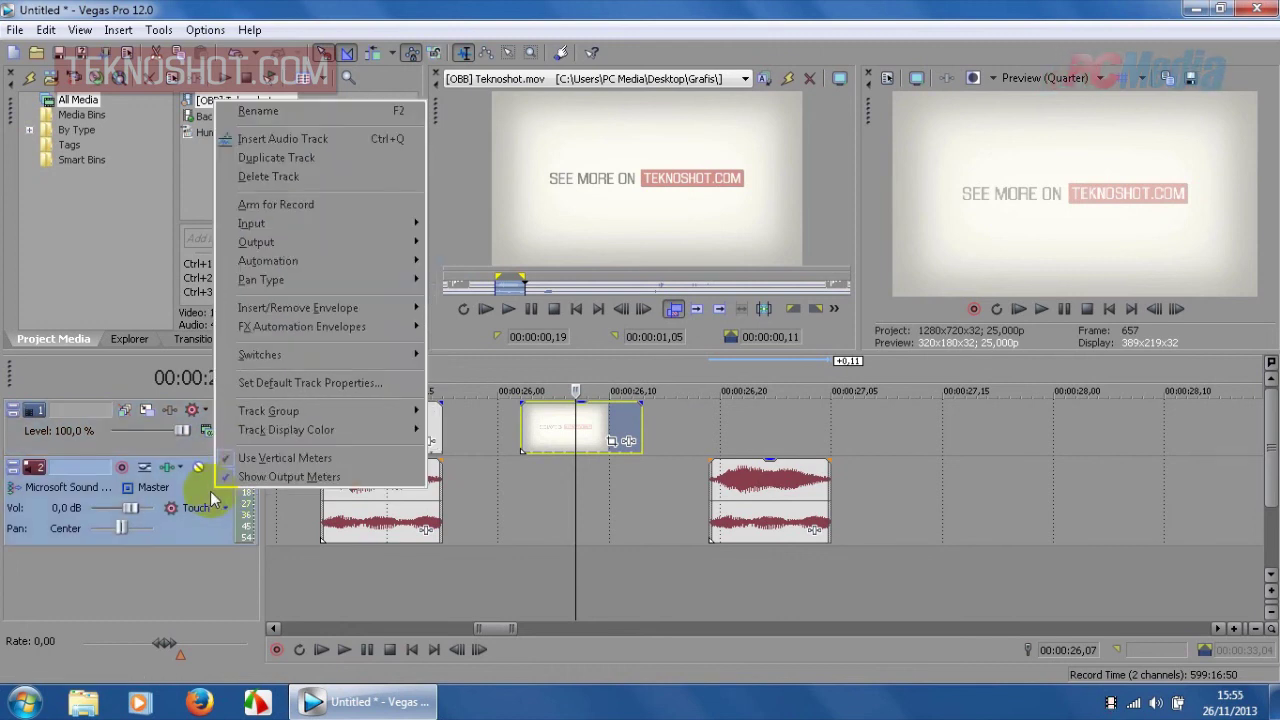
{"action": "right_click", "coordinate": [200, 498]}
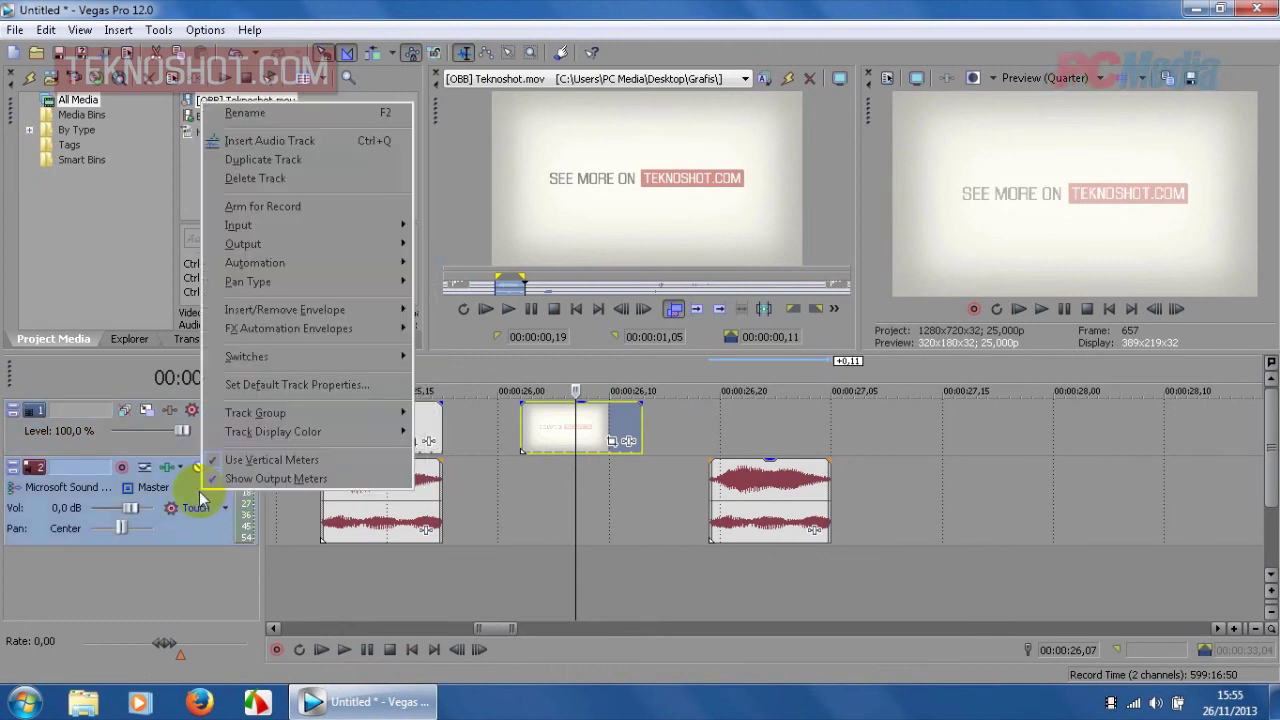
{"action": "left_click", "coordinate": [317, 144]}
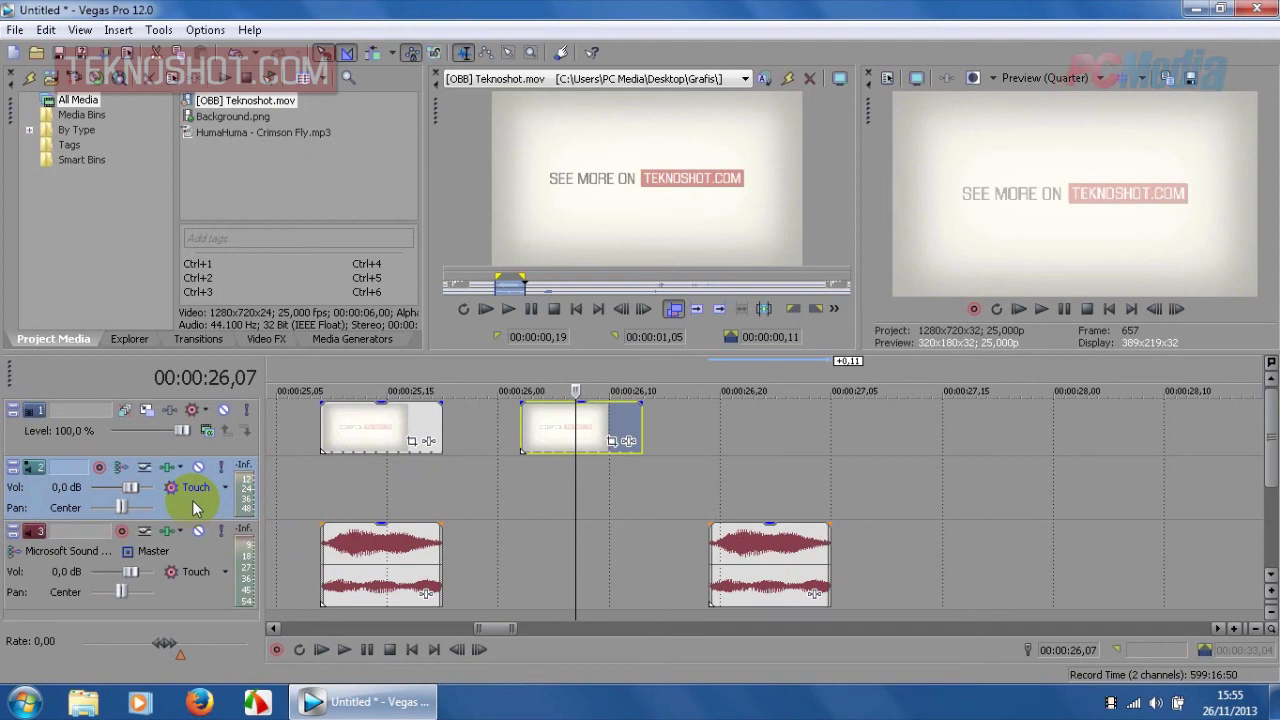
{"action": "left_click_drag", "start_coordinate": [195, 507], "coordinate": [198, 549]}
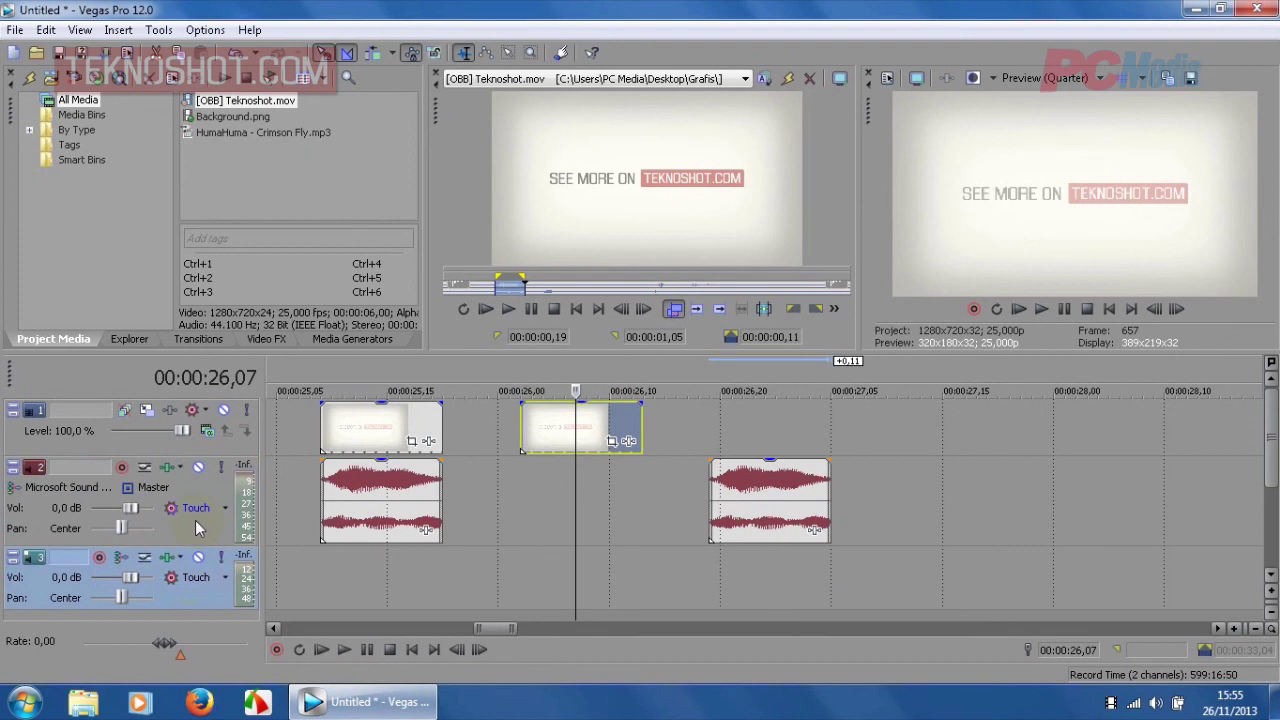